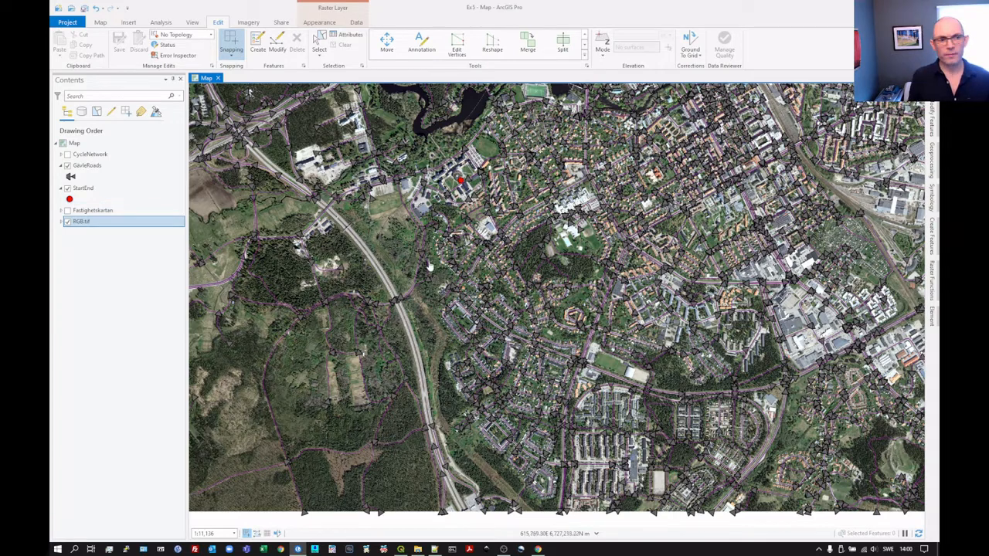
# Hide the RGB.tif imagery layer, and search the geoprocessing tools for "network" to open the Build Network tool
pyautogui.click(68, 222)
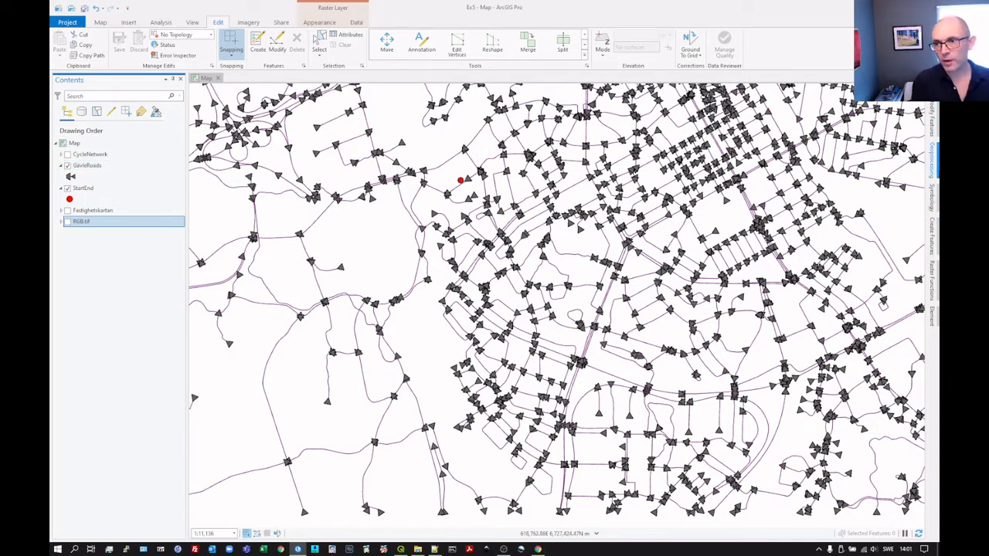
pyautogui.click(934, 174)
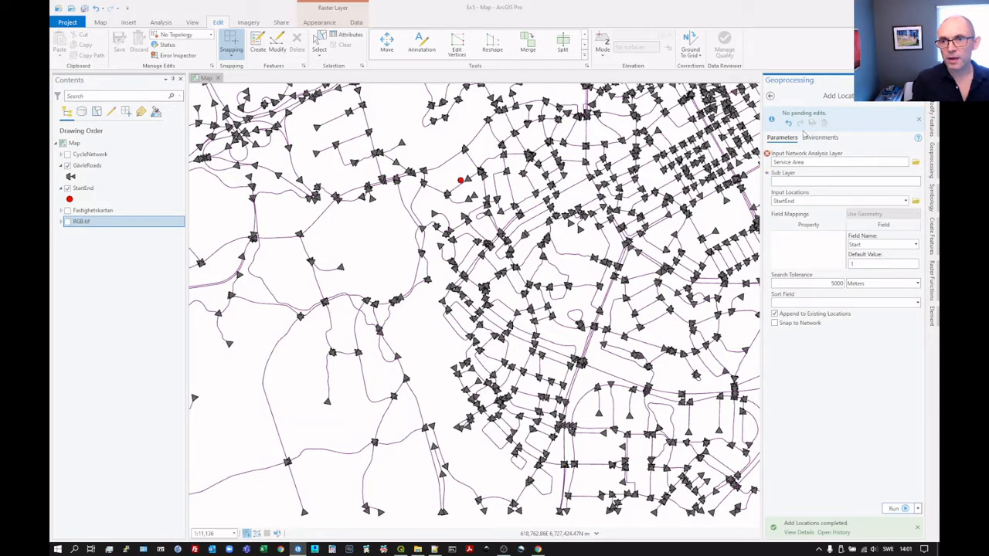
pyautogui.click(770, 96)
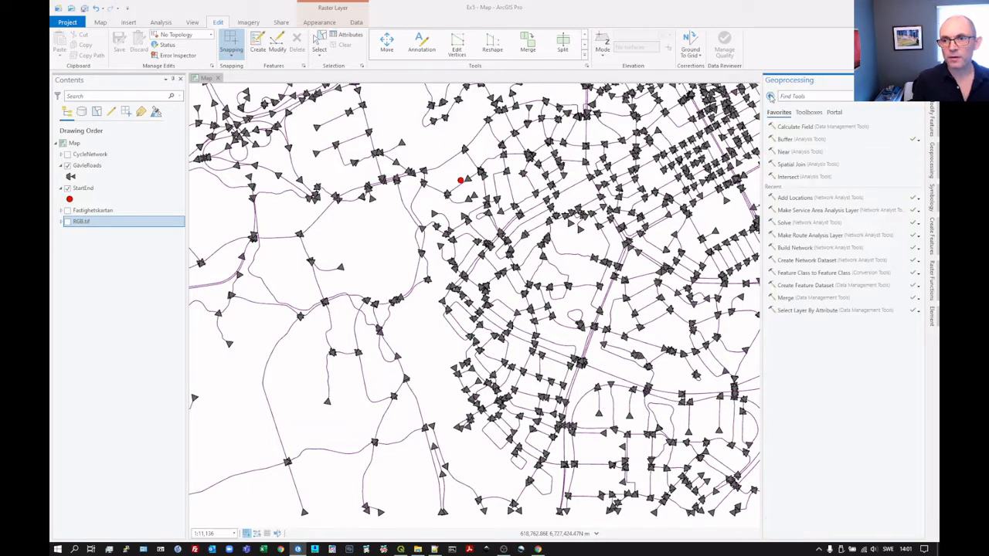
pyautogui.click(811, 93)
pyautogui.write('netw')
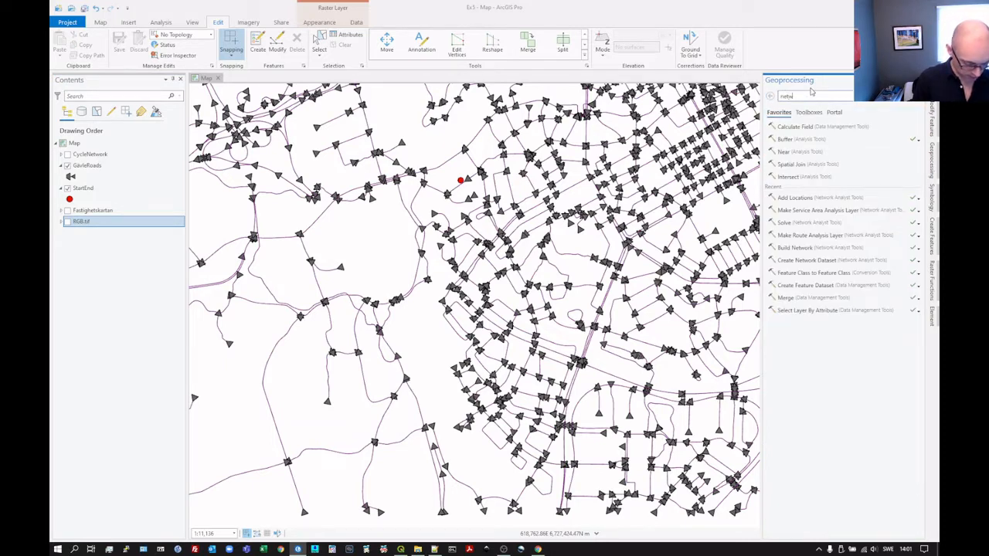
pyautogui.write('ork')
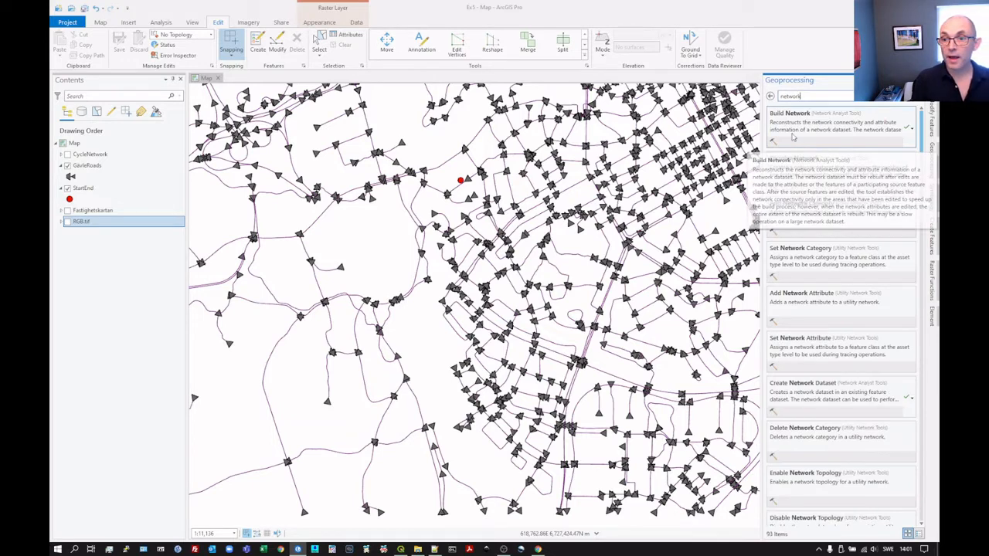
pyautogui.click(792, 137)
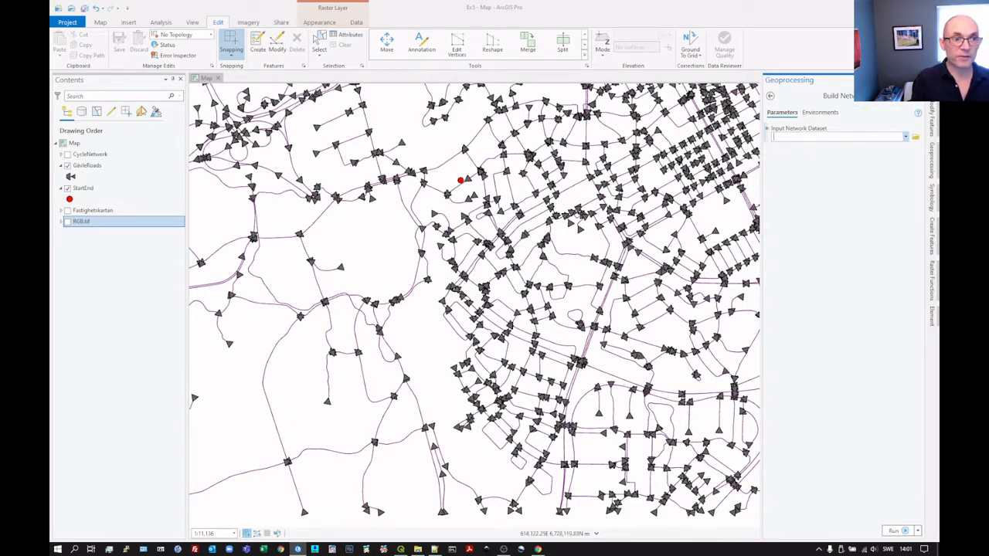
# Build the network for the CycleNetwork dataset stored in the GävleNetwork feature dataset of Ex5.gdb
pyautogui.click(906, 137)
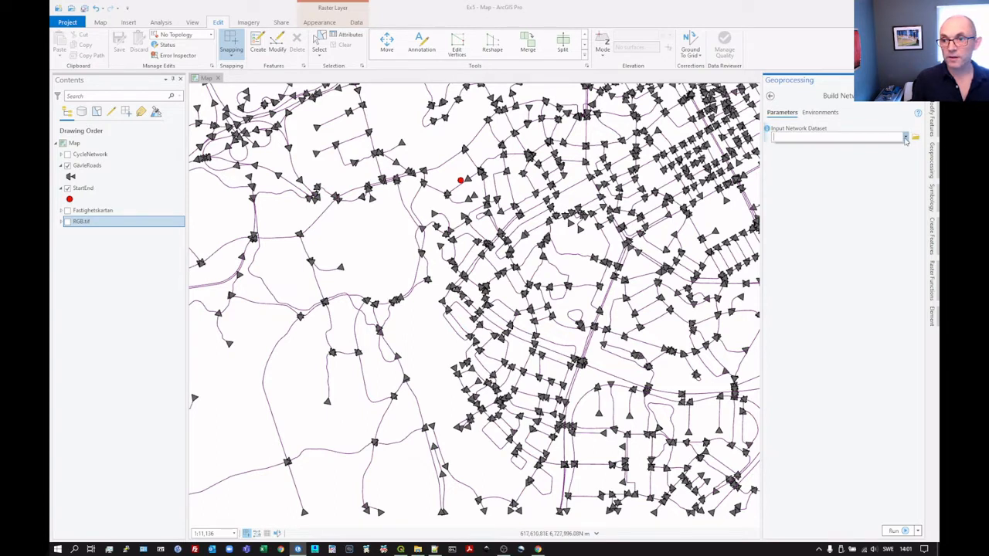
pyautogui.click(870, 148)
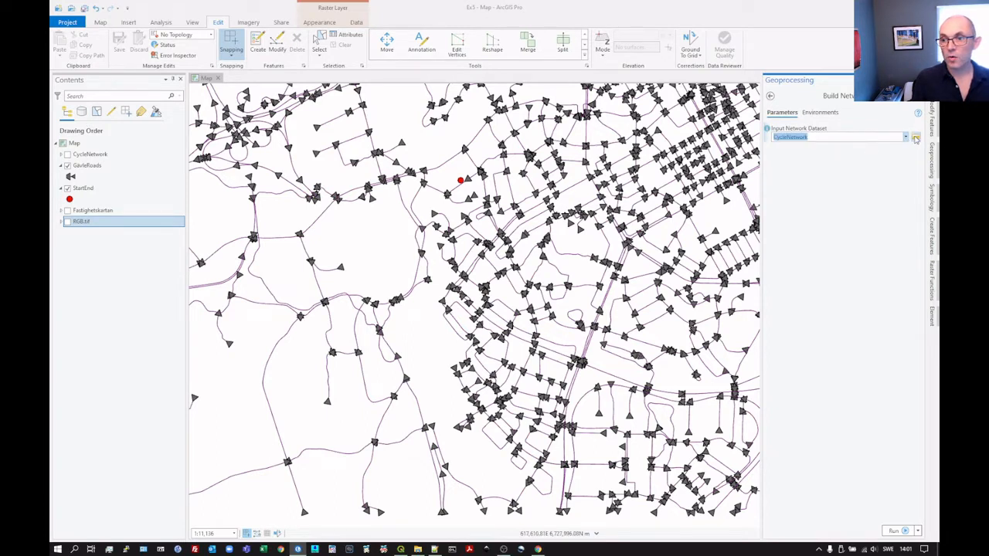
pyautogui.click(915, 137)
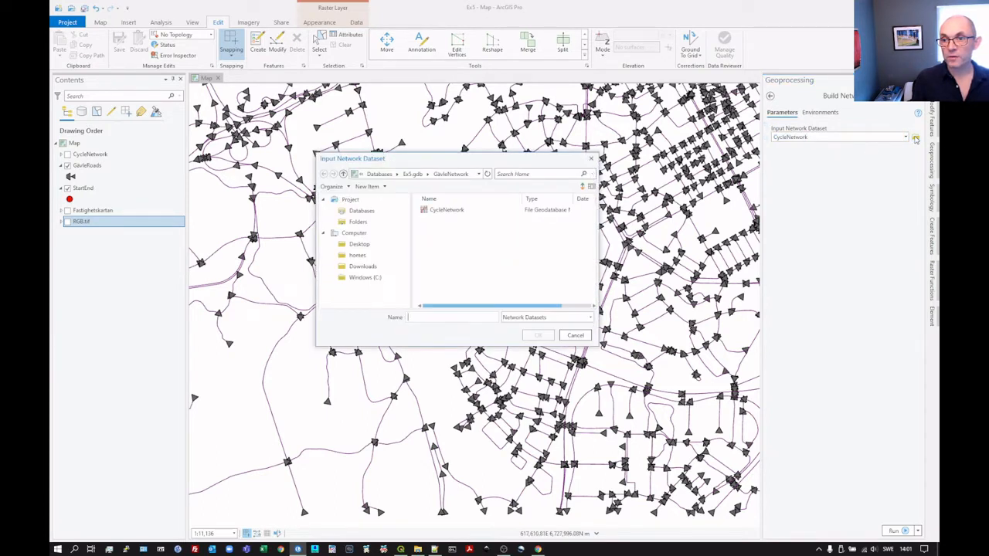
pyautogui.click(416, 175)
pyautogui.click(444, 213)
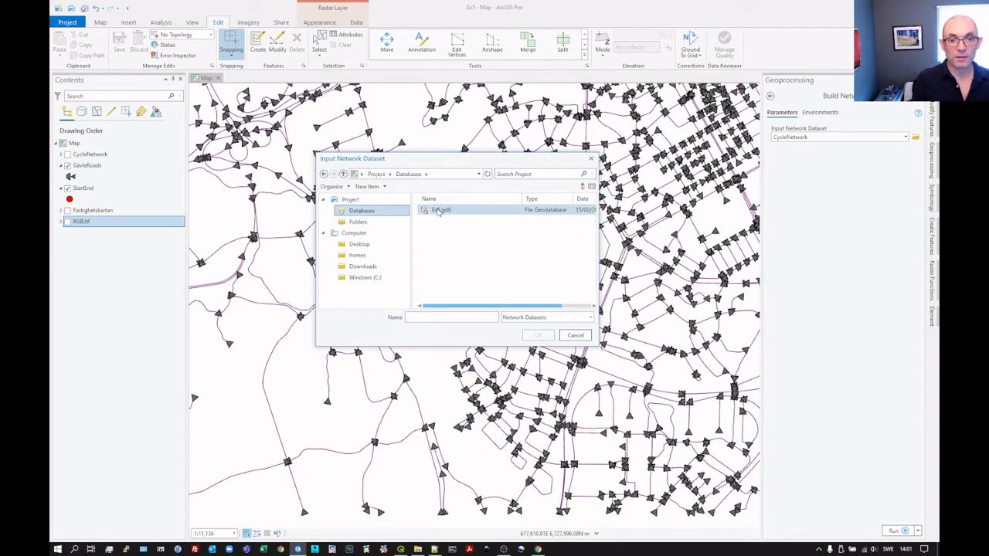
pyautogui.doubleClick(445, 211)
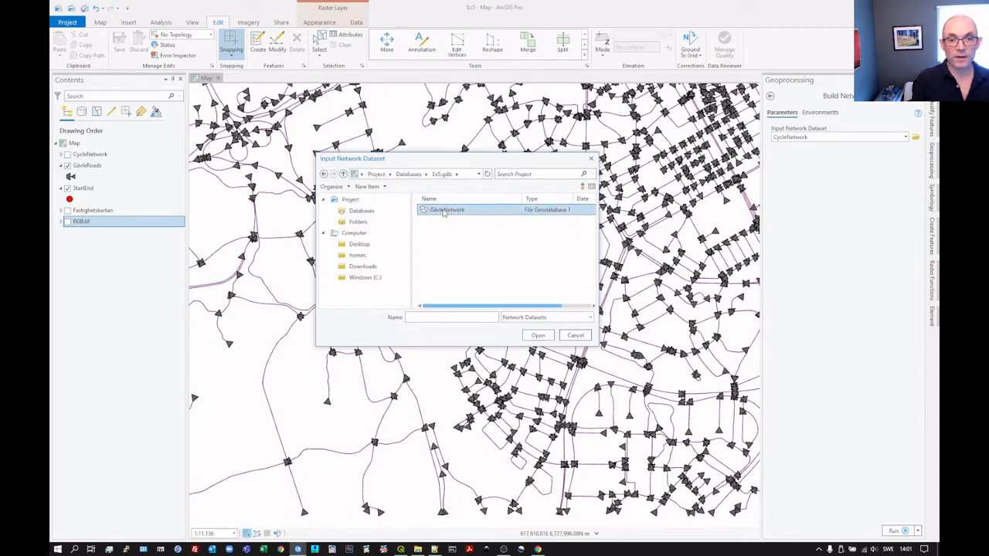
pyautogui.click(451, 215)
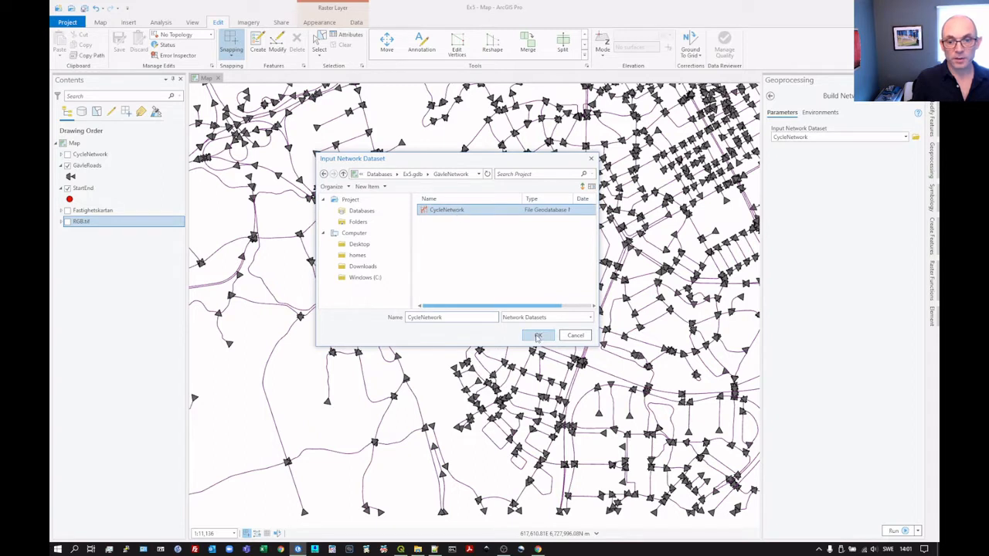
pyautogui.click(539, 335)
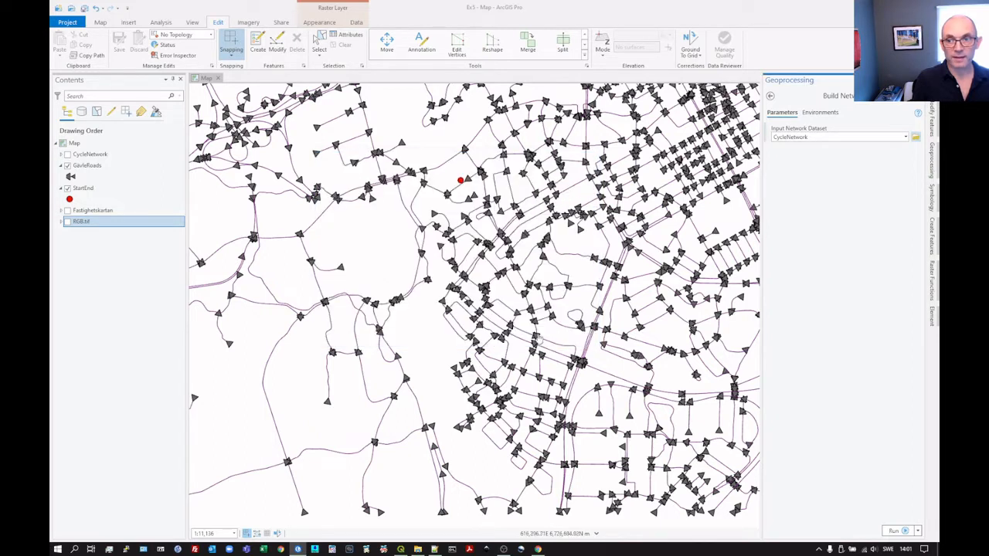
pyautogui.click(905, 533)
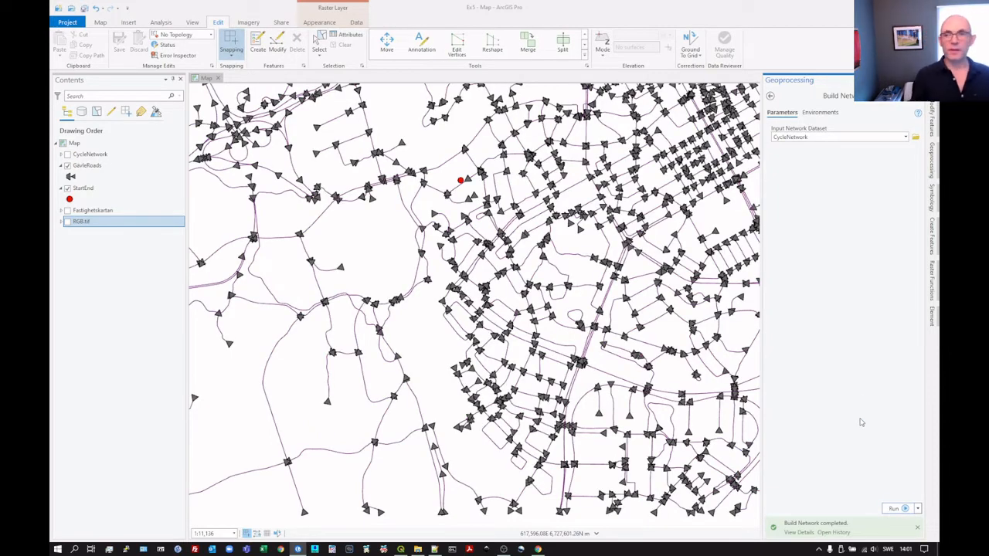
pyautogui.click(771, 96)
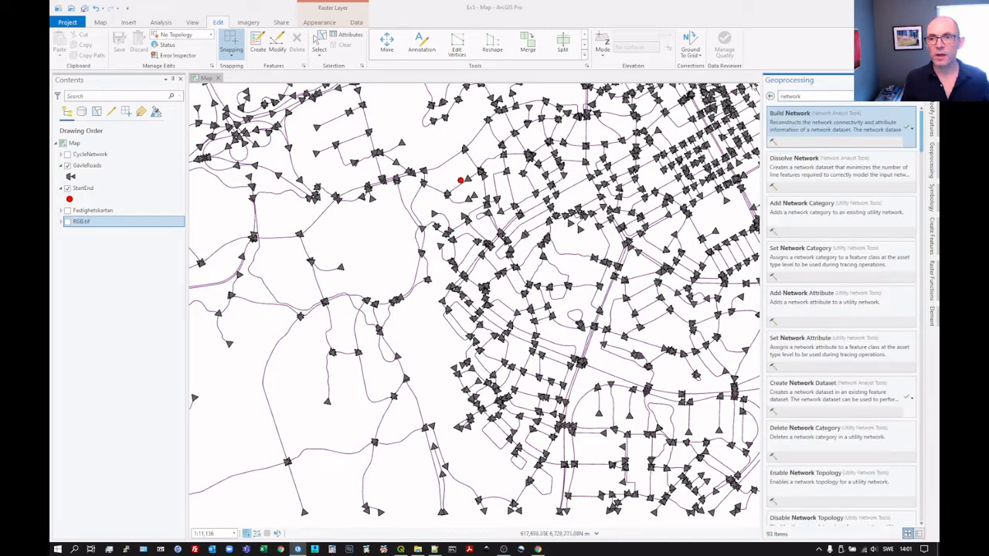
# Hide the GävleRoads layer and show the CycleNetwork layer on the map
pyautogui.click(671, 105)
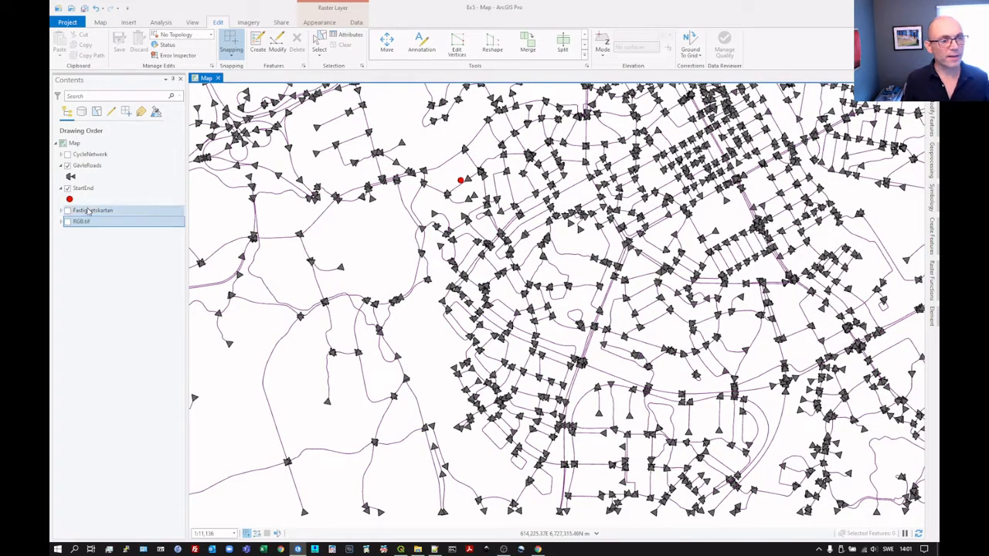
pyautogui.click(67, 165)
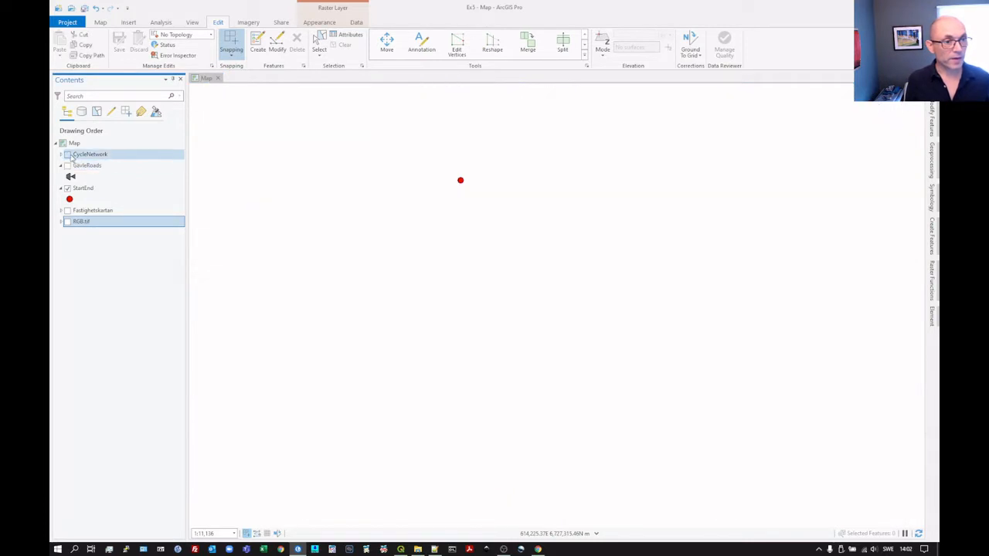
pyautogui.click(67, 154)
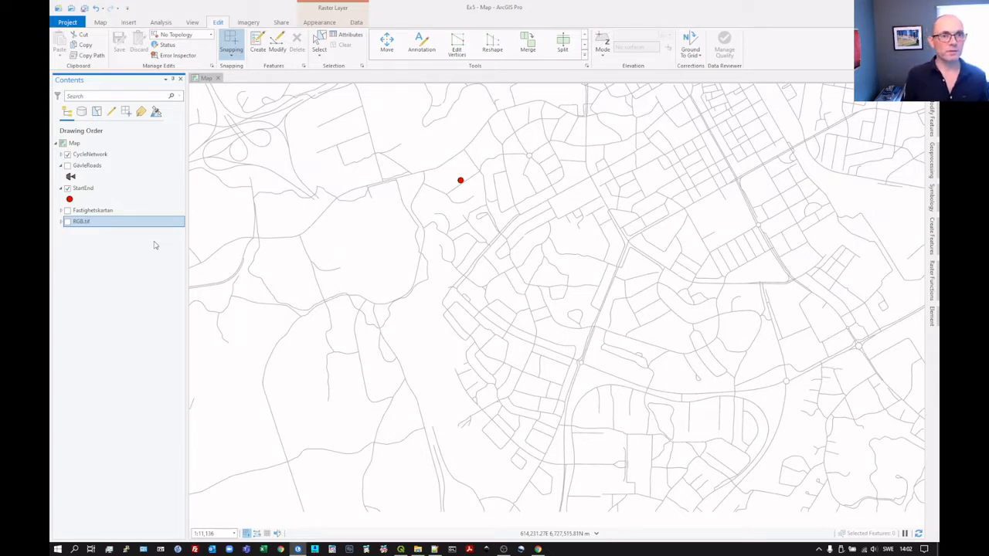
# Create a Service Area network analysis layer that uses CycleNetwork as its network data source
pyautogui.click(100, 158)
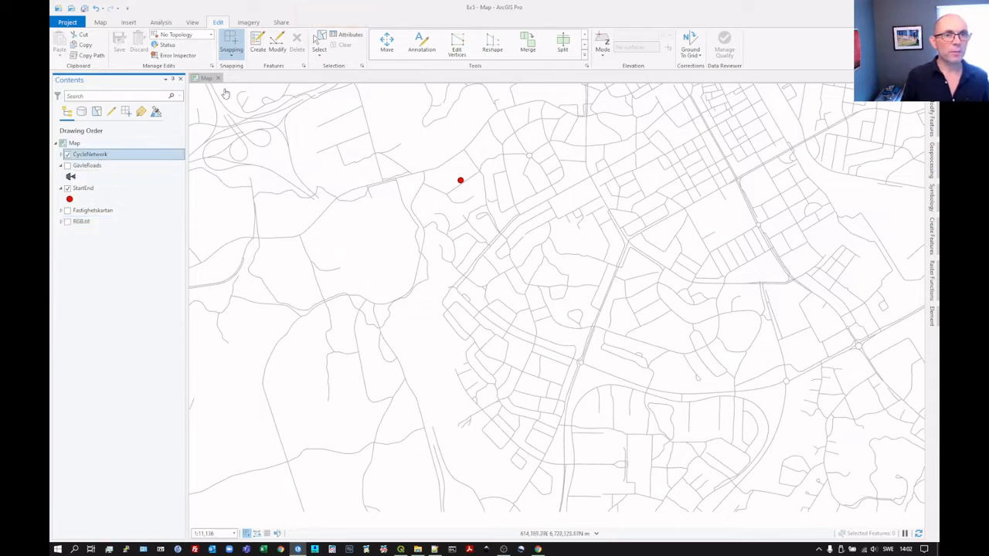
pyautogui.click(162, 22)
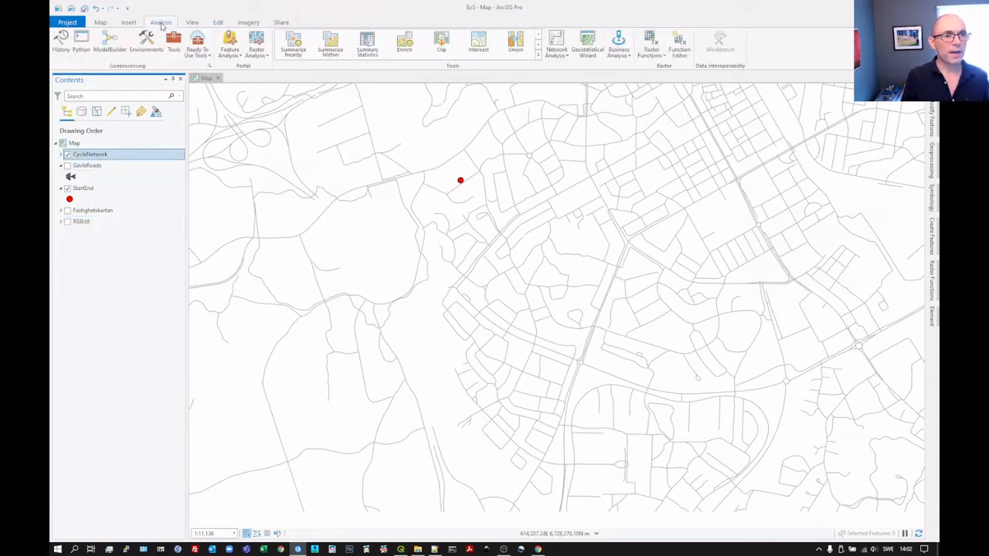
pyautogui.click(558, 54)
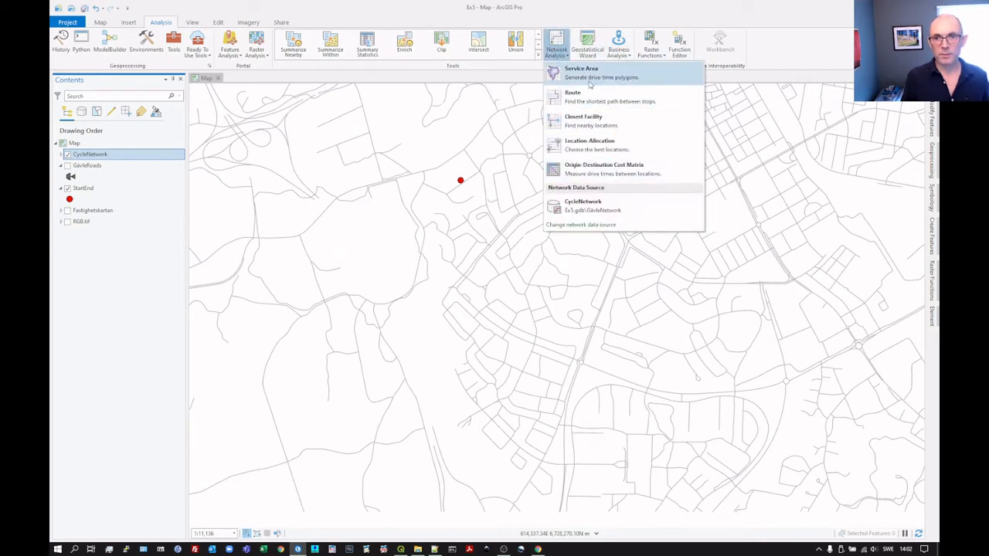
pyautogui.click(589, 75)
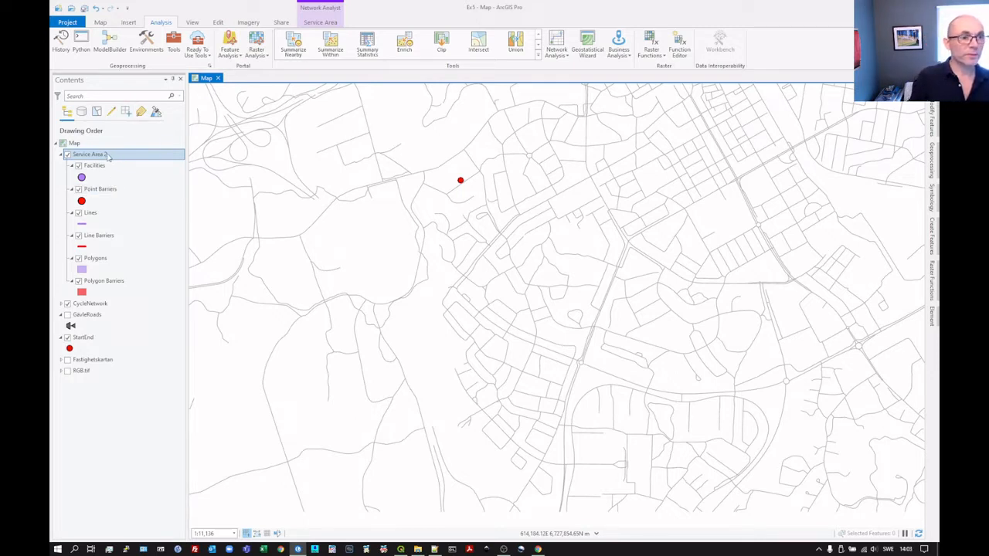
# Set the new service area's cutoffs to 1000, 1500, 2000, 2500, 3000, 3500 and 4000
pyautogui.click(323, 13)
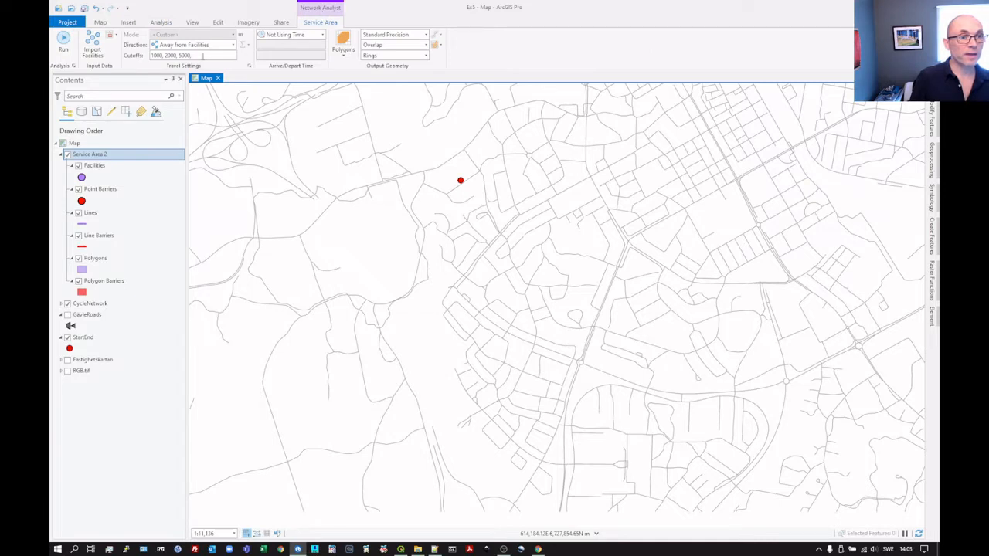
pyautogui.moveTo(203, 58); pyautogui.dragTo(150, 56)
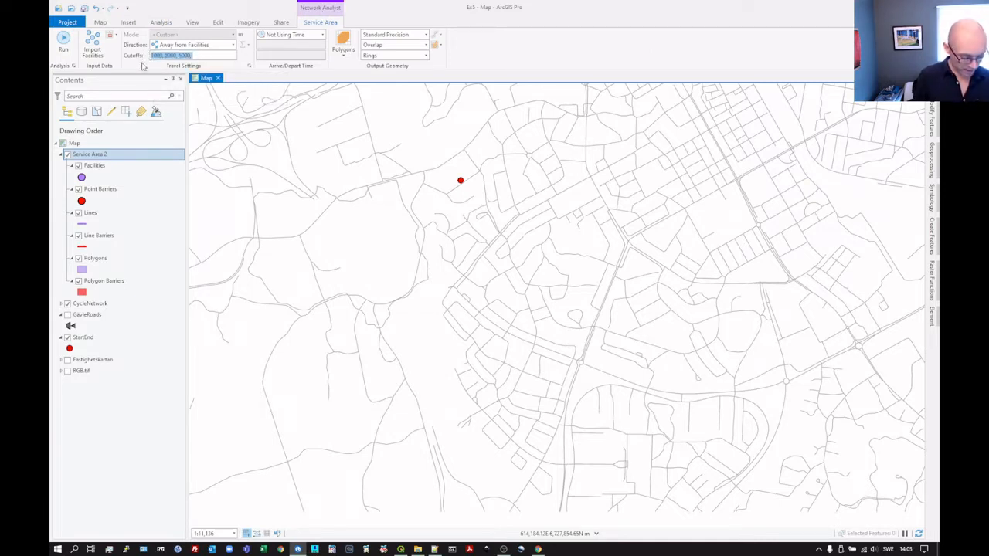
pyautogui.write('1000,1500')
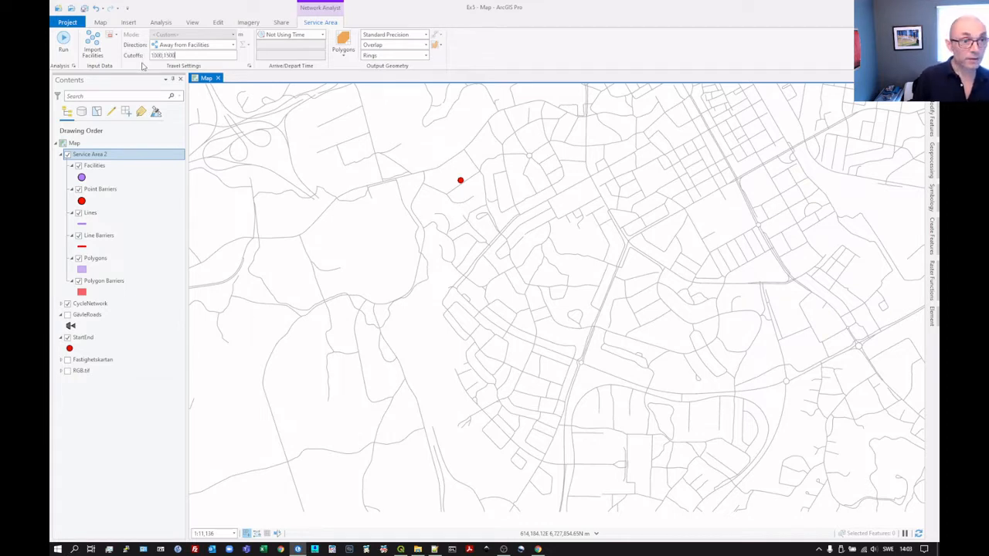
pyautogui.write(',2000,250')
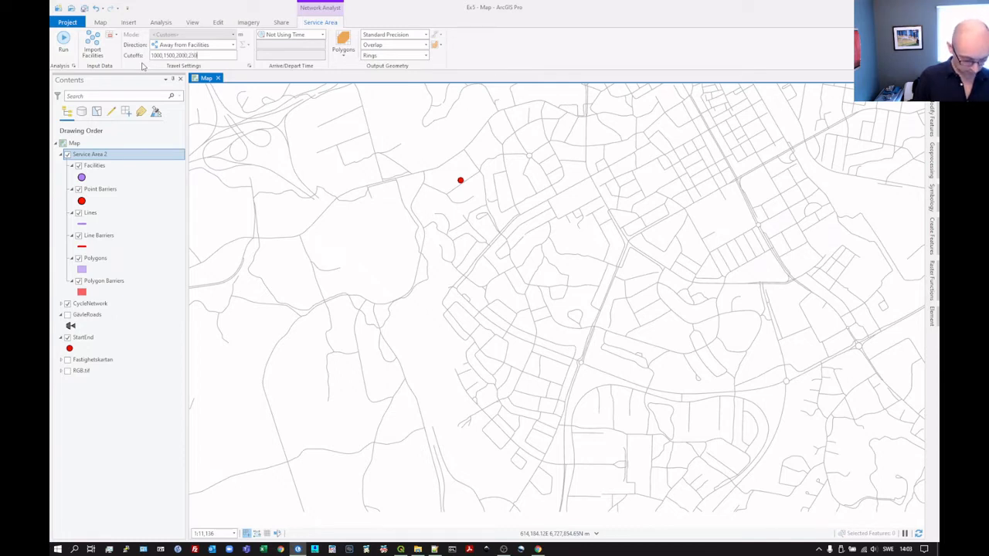
pyautogui.write('0,3000,3500,')
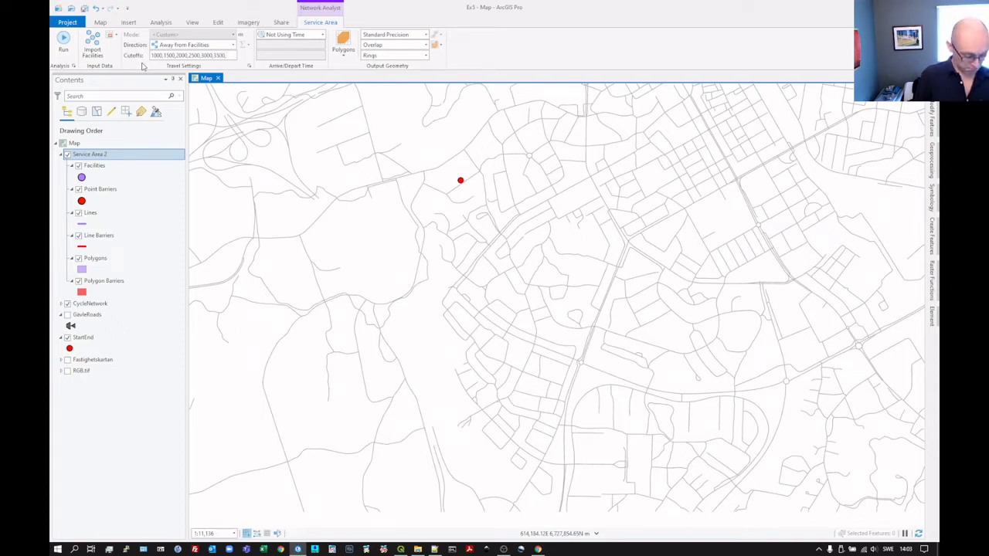
pyautogui.write('4000')
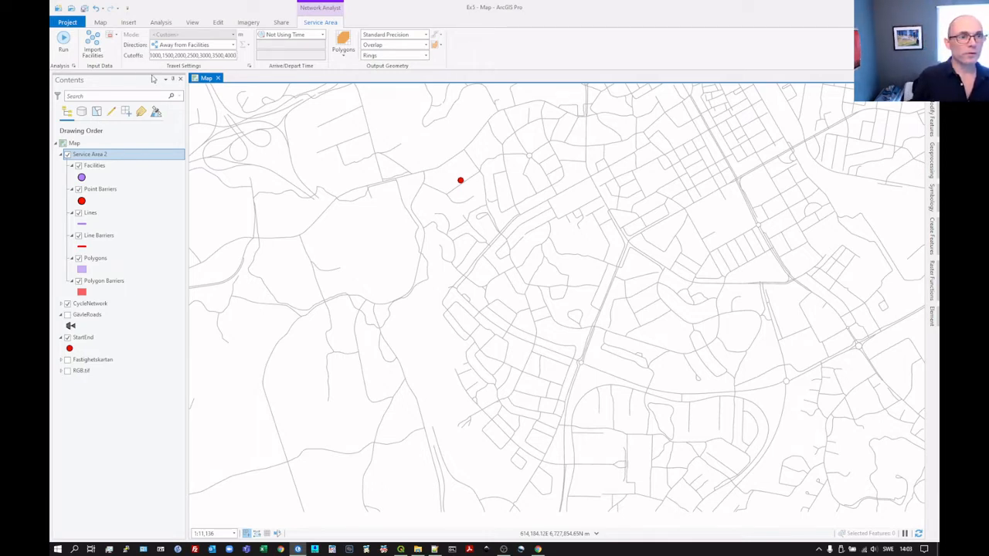
# Import the StartEnd point layer as the facilities of Service Area 2
pyautogui.click(93, 48)
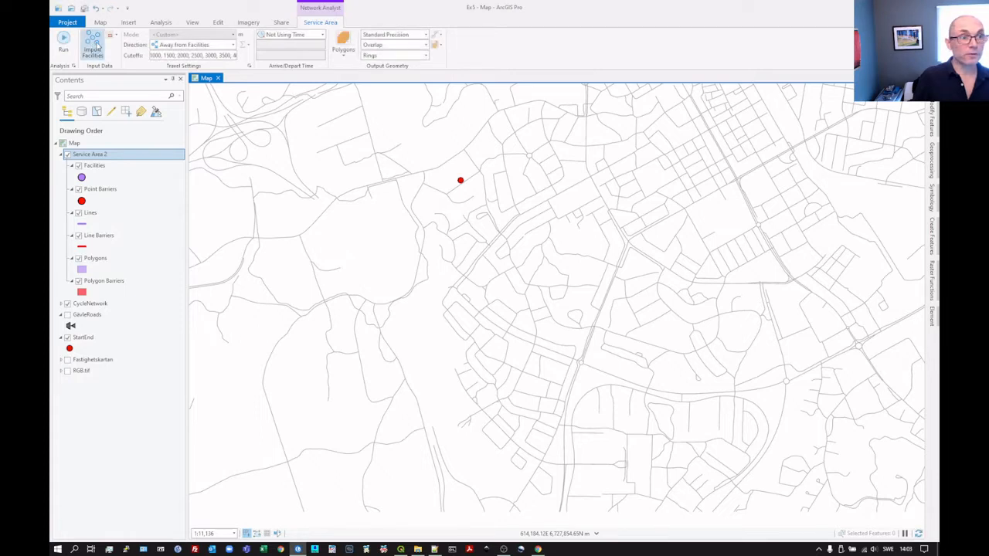
pyautogui.click(94, 48)
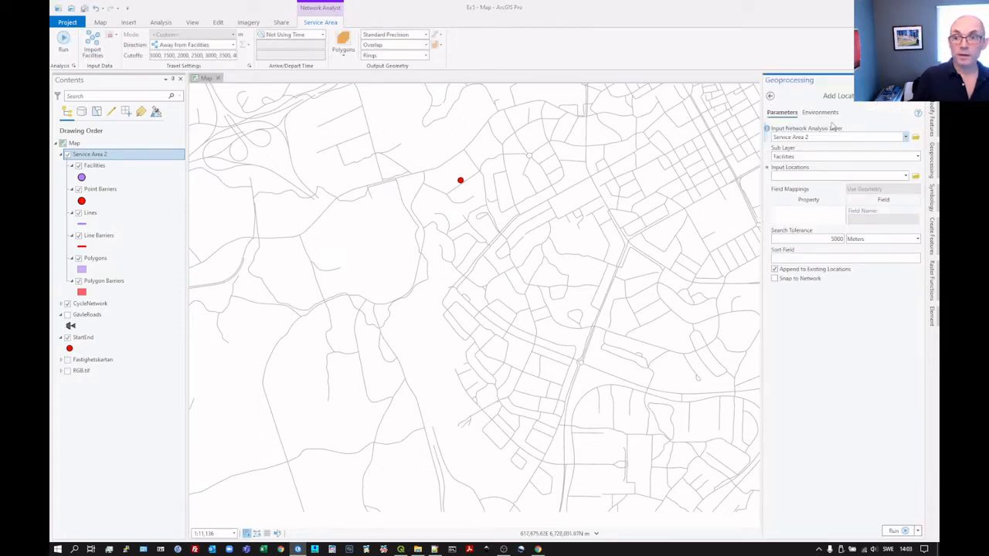
pyautogui.click(906, 176)
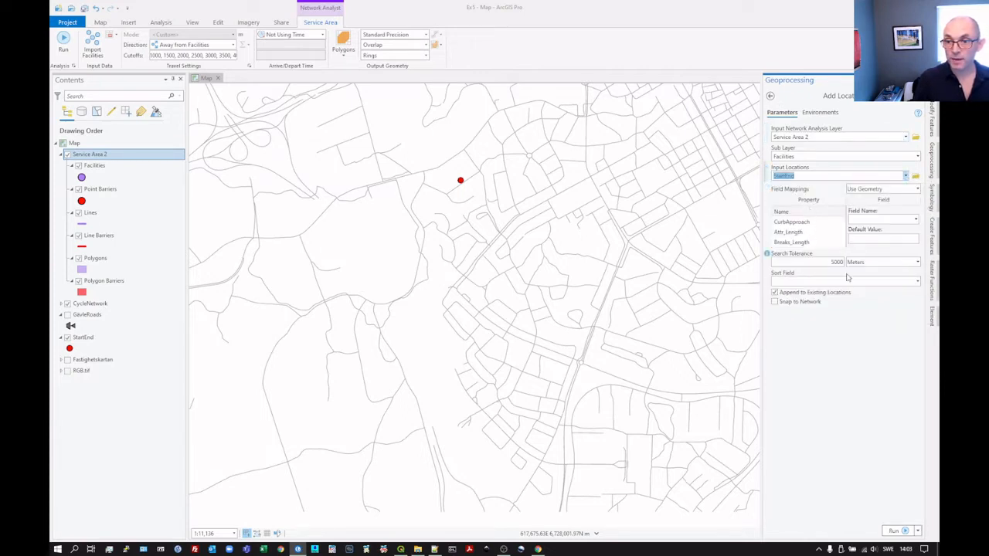
pyautogui.click(910, 530)
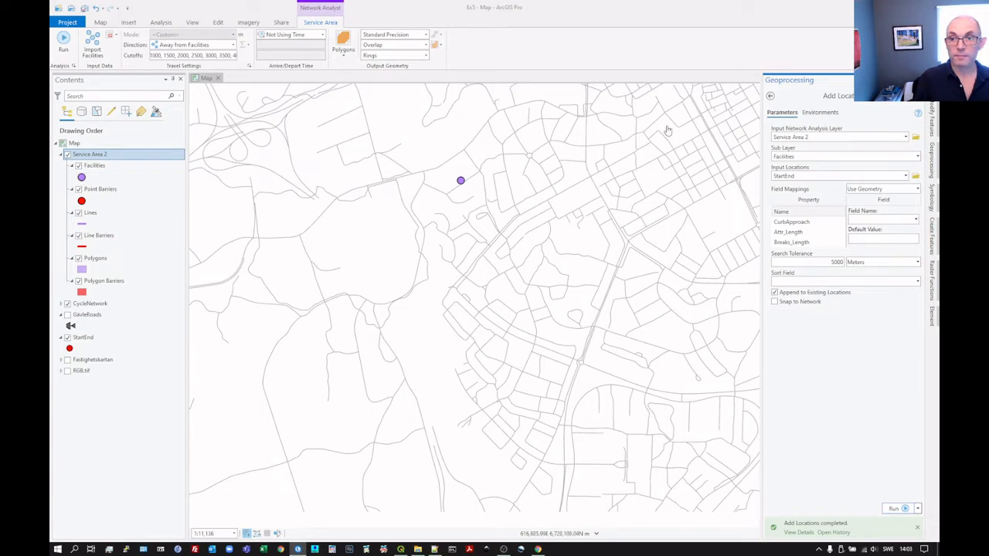
pyautogui.click(439, 143)
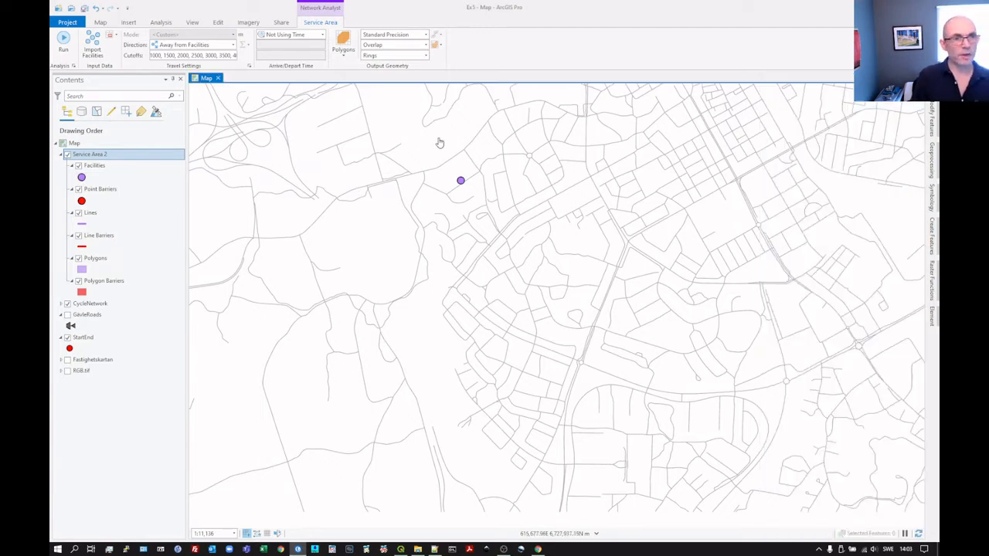
# Set the output geometry of Service Area 2 to lines only
pyautogui.click(343, 59)
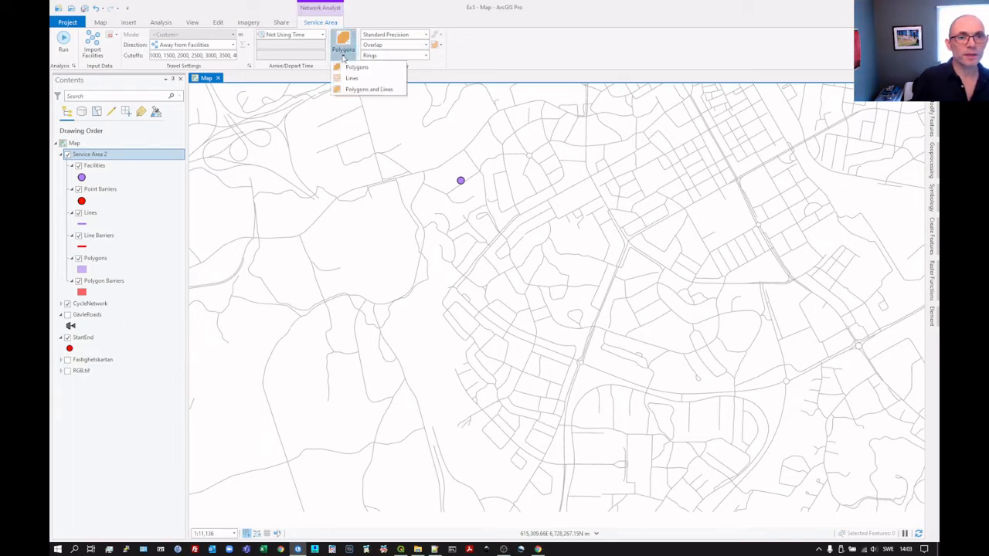
pyautogui.click(357, 89)
pyautogui.click(345, 52)
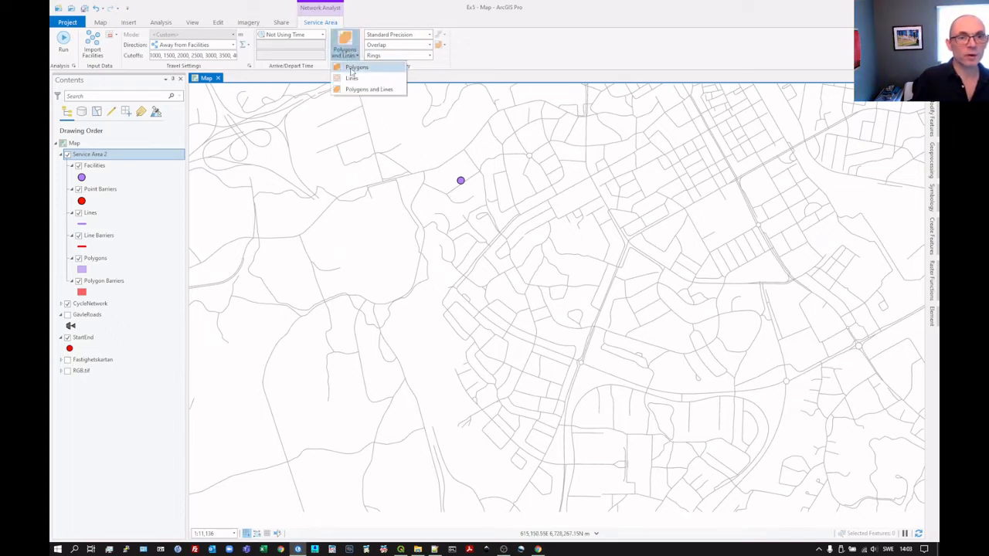
pyautogui.click(351, 78)
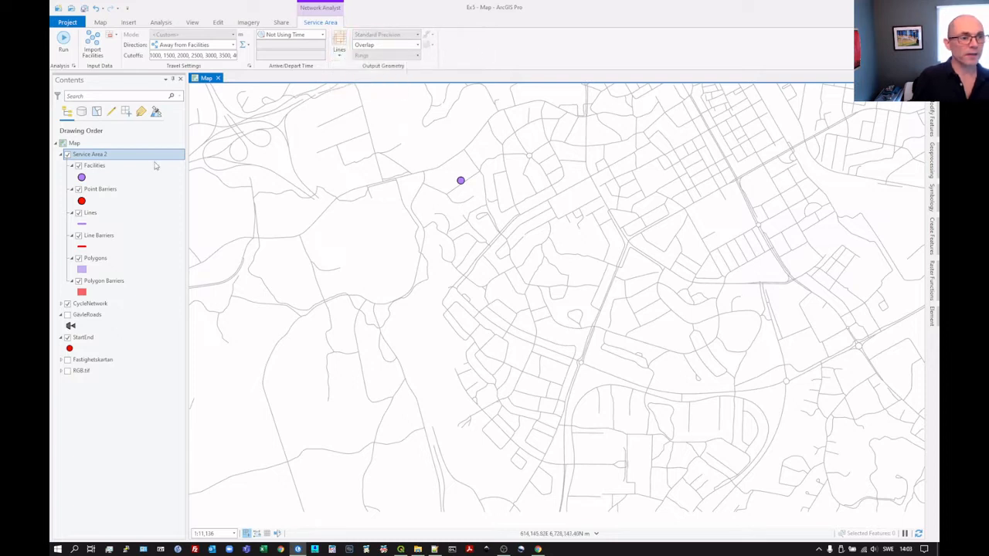
# Hide the Polygons, Polygon Barriers, Line Barriers and Point Barriers sublayers of Service Area 2 and run the service area analysis
pyautogui.click(78, 281)
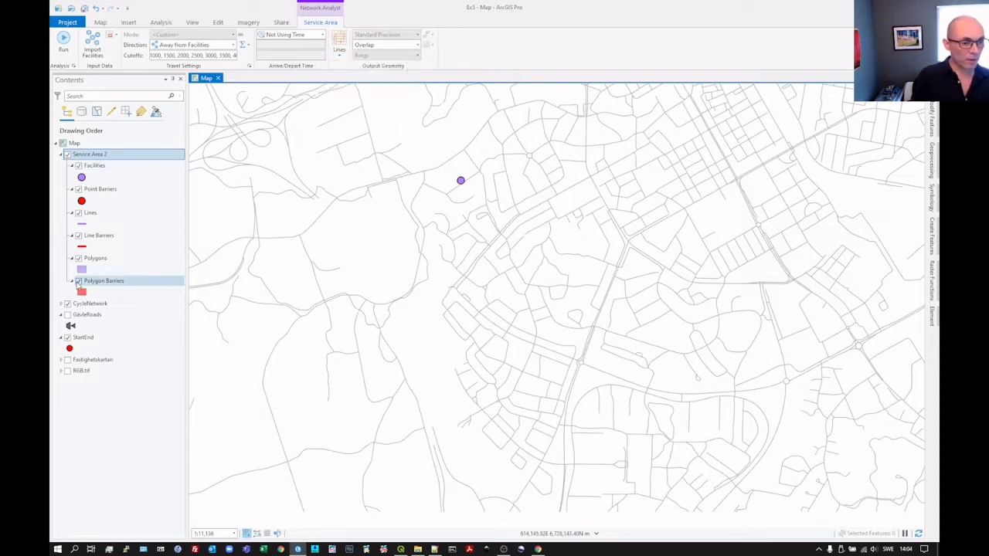
pyautogui.click(81, 260)
pyautogui.click(79, 260)
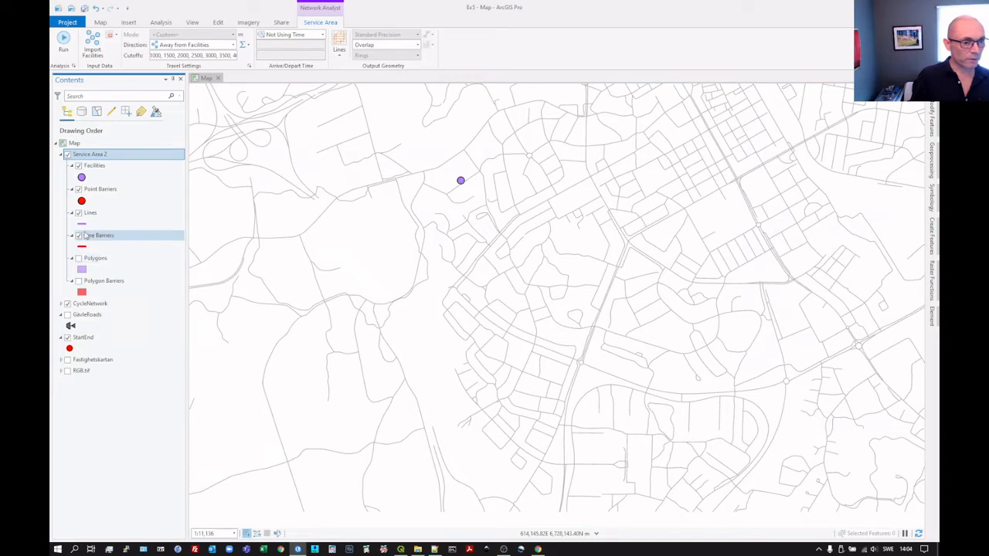
pyautogui.click(78, 236)
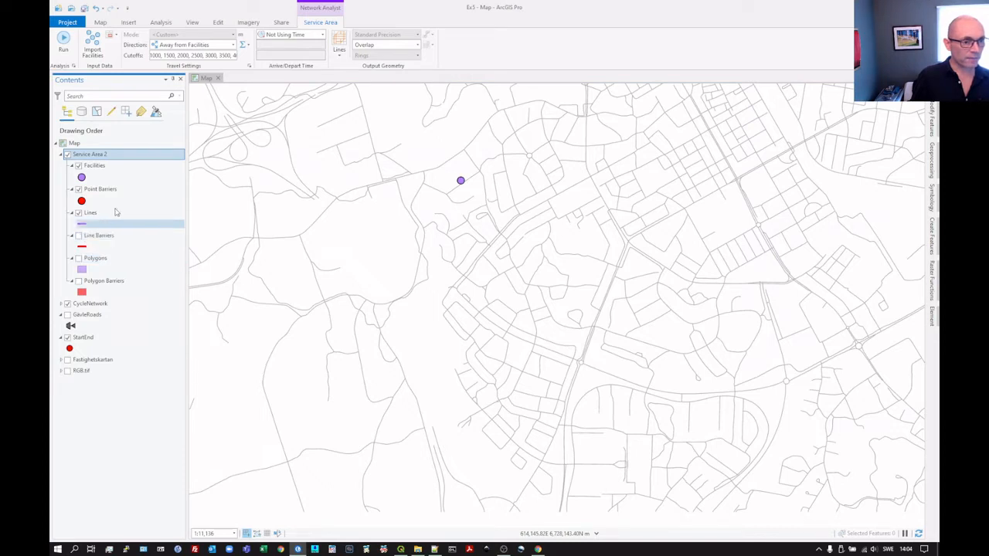
pyautogui.click(78, 190)
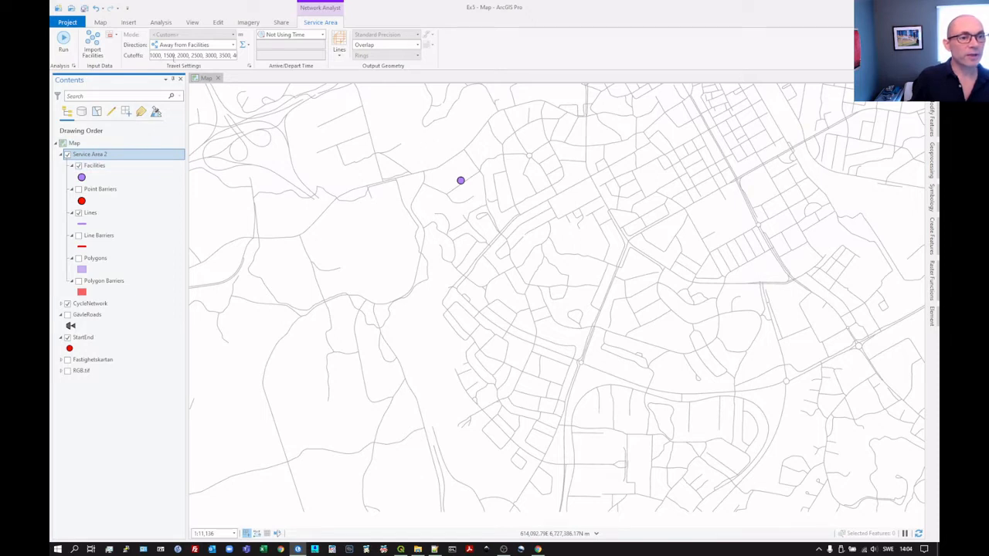
pyautogui.click(64, 43)
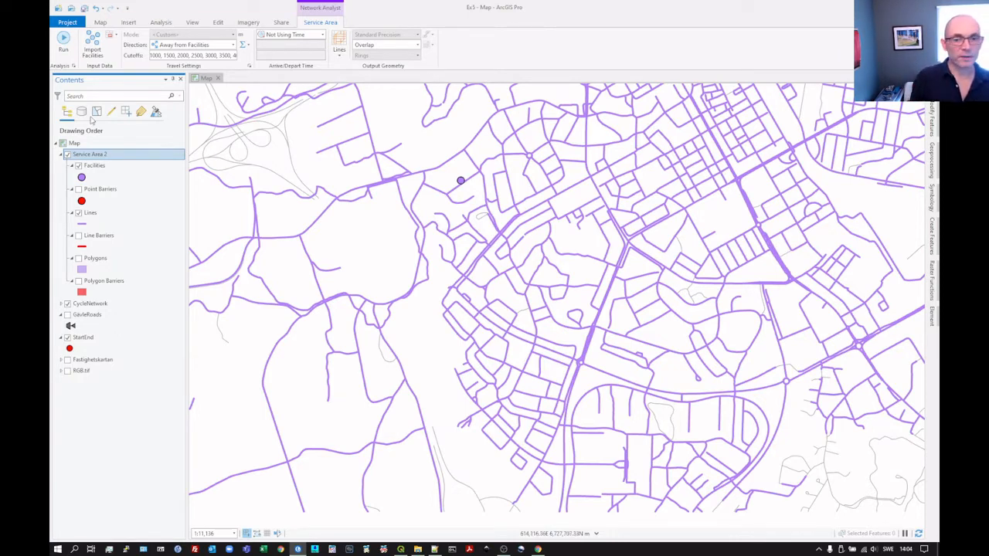
# Symbolize the service area's Lines sublayer with graduated colors on the FromCumul_Length field, using 15 classes
pyautogui.click(94, 214)
pyautogui.rightClick(96, 217)
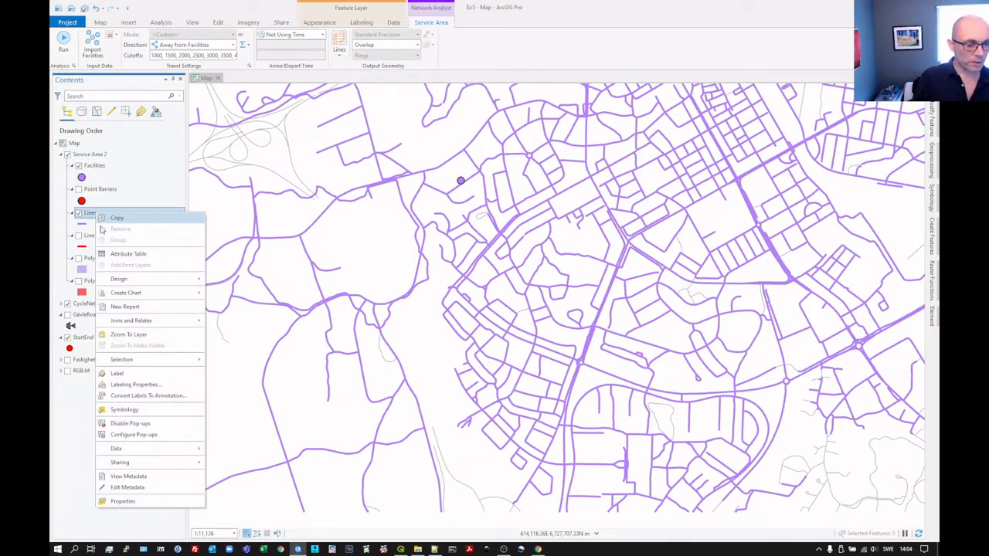
pyautogui.click(124, 411)
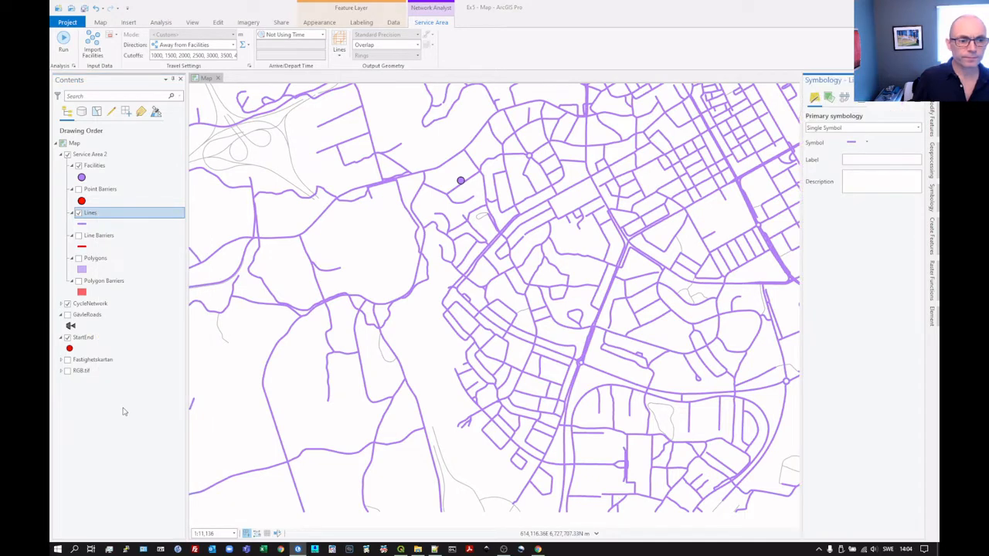
pyautogui.click(848, 129)
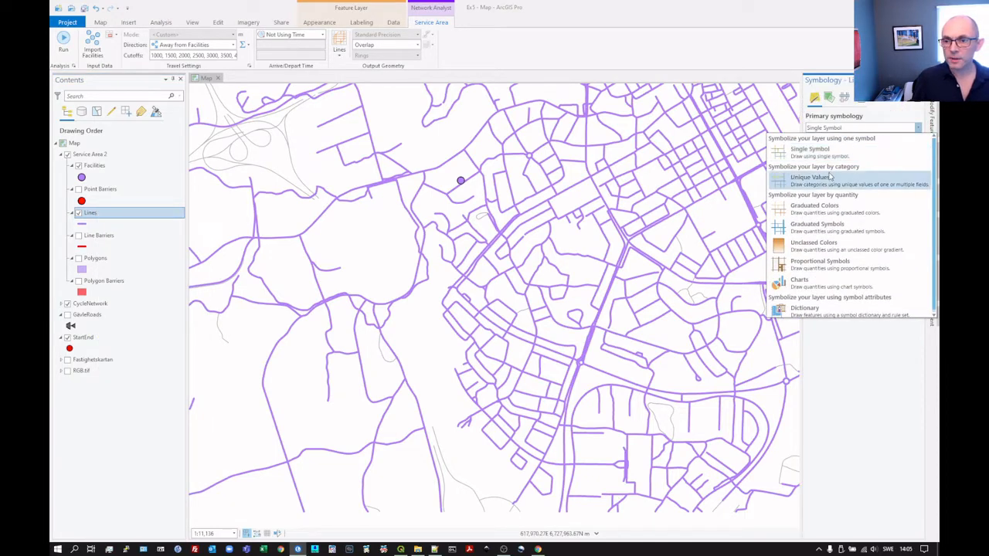
pyautogui.click(826, 207)
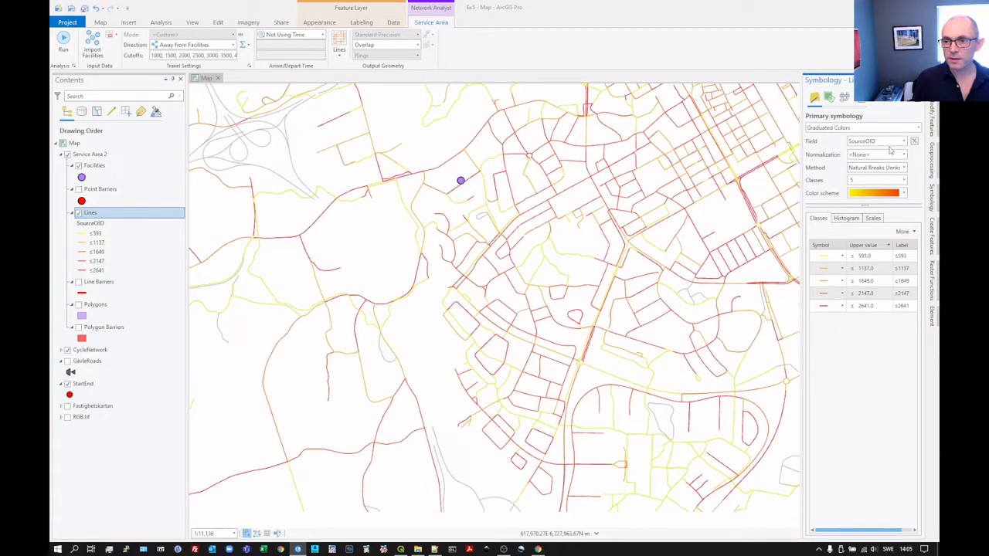
pyautogui.click(906, 142)
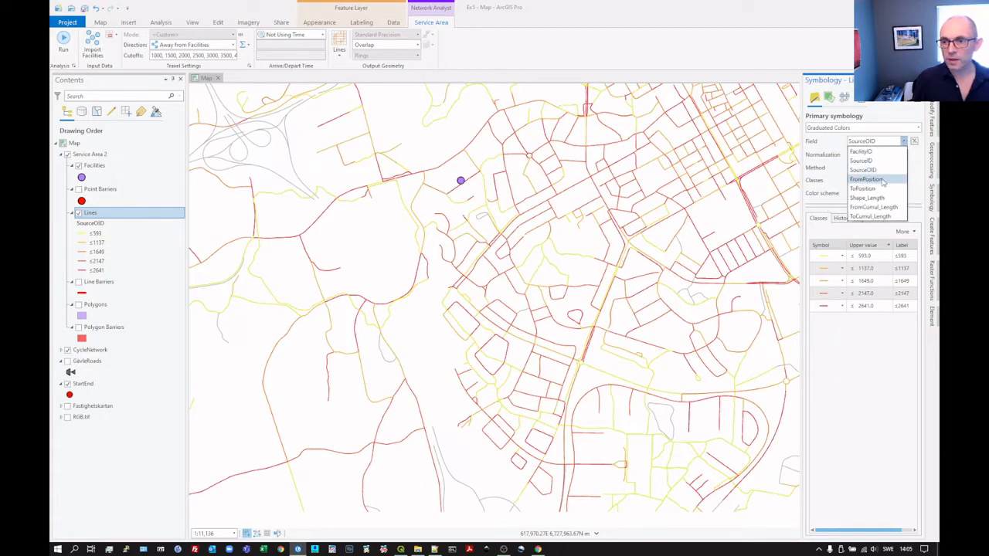
pyautogui.click(879, 208)
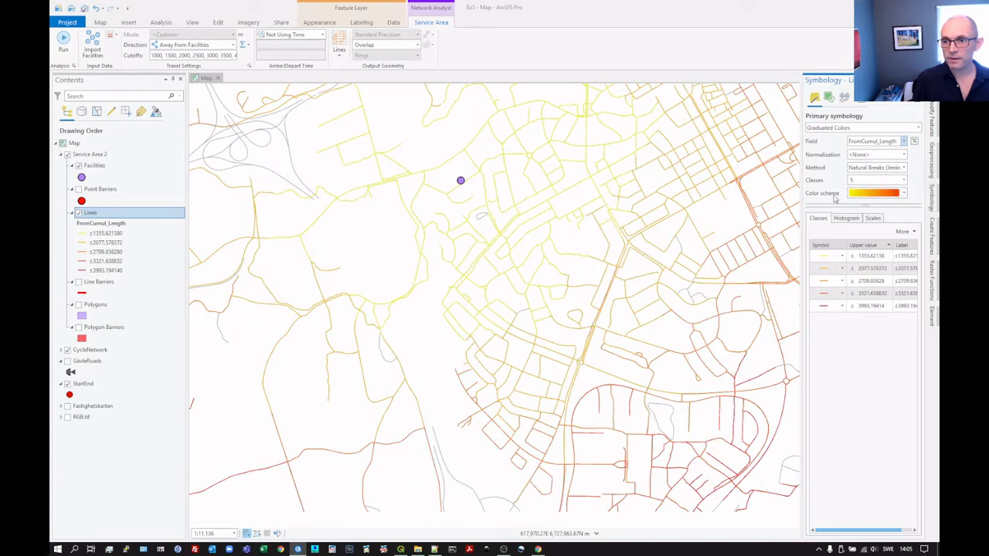
pyautogui.click(905, 181)
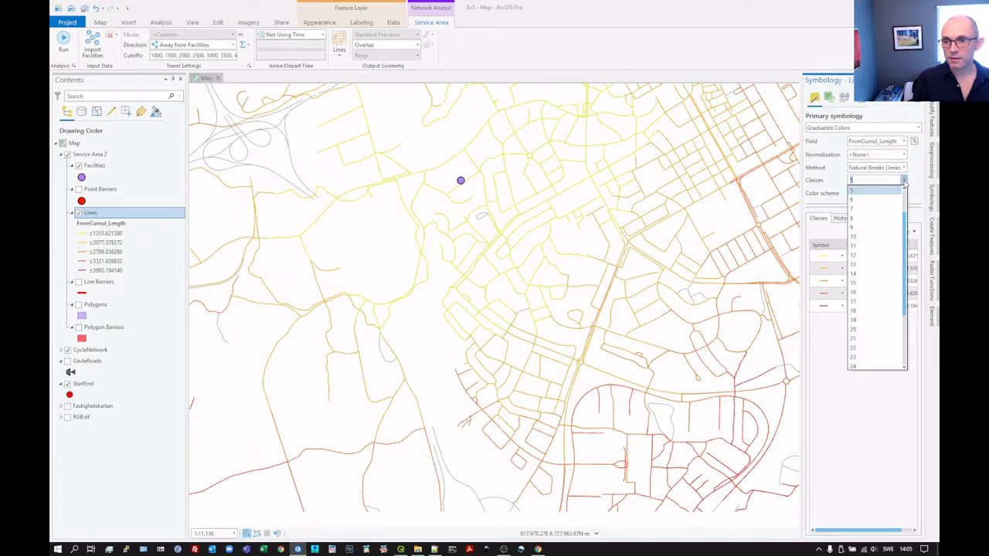
pyautogui.click(866, 284)
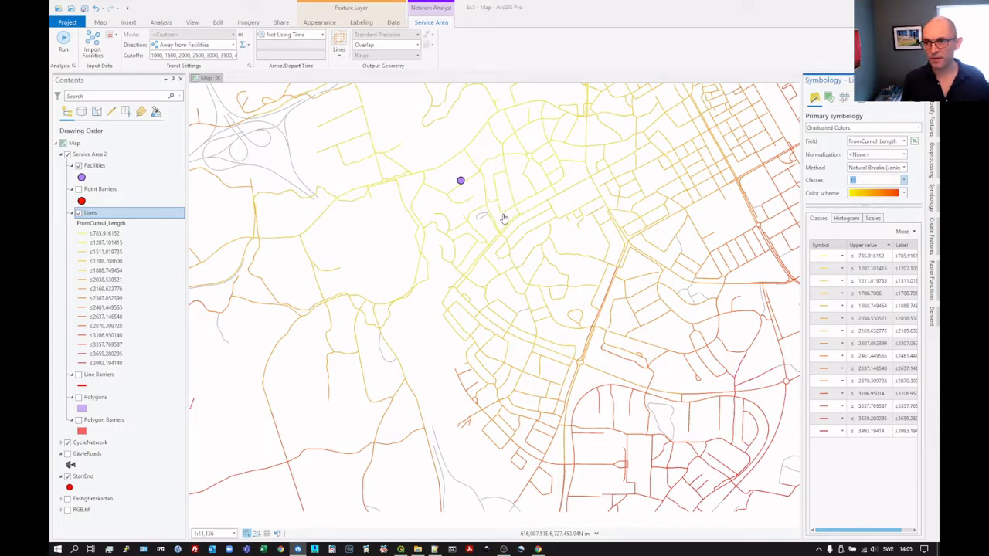
# Set the line width of all the Lines sublayer's class symbols to 4 pt and close the symbology settings
pyautogui.click(914, 232)
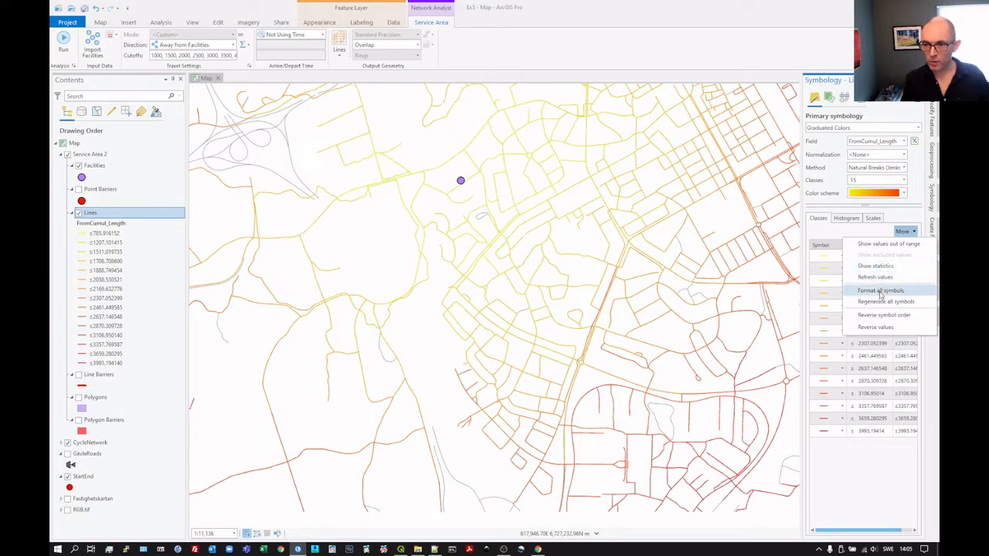
pyautogui.click(880, 292)
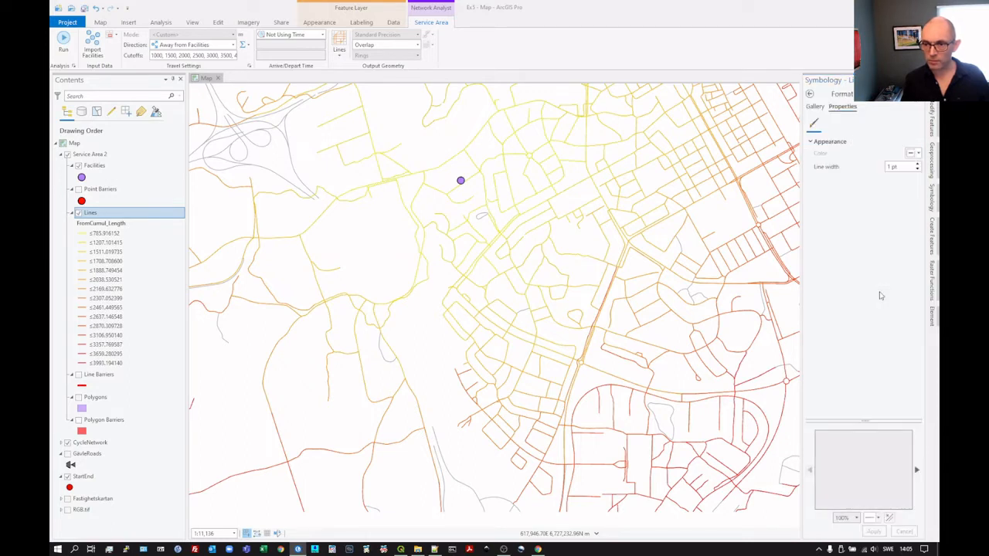
pyautogui.click(918, 164)
pyautogui.click(918, 165)
pyautogui.click(919, 165)
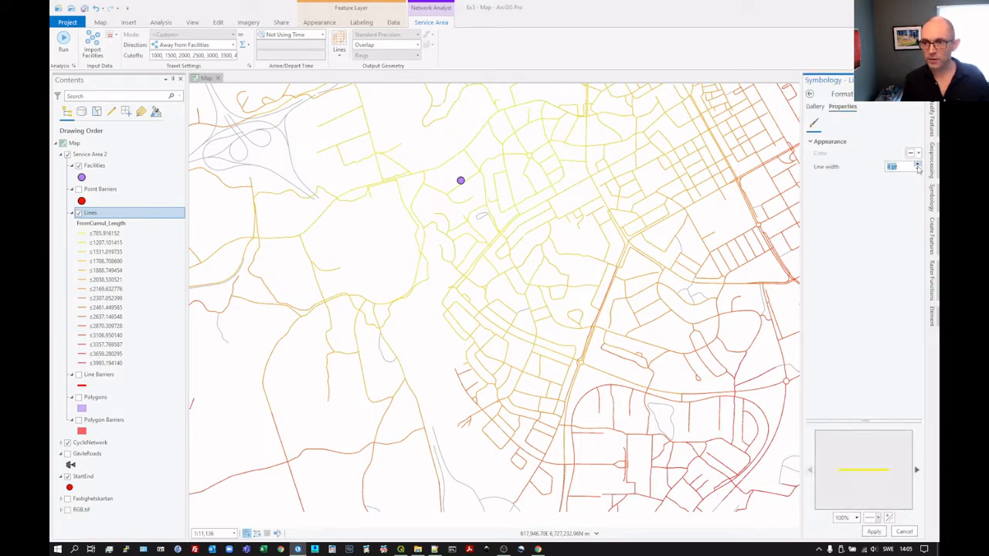
pyautogui.click(874, 532)
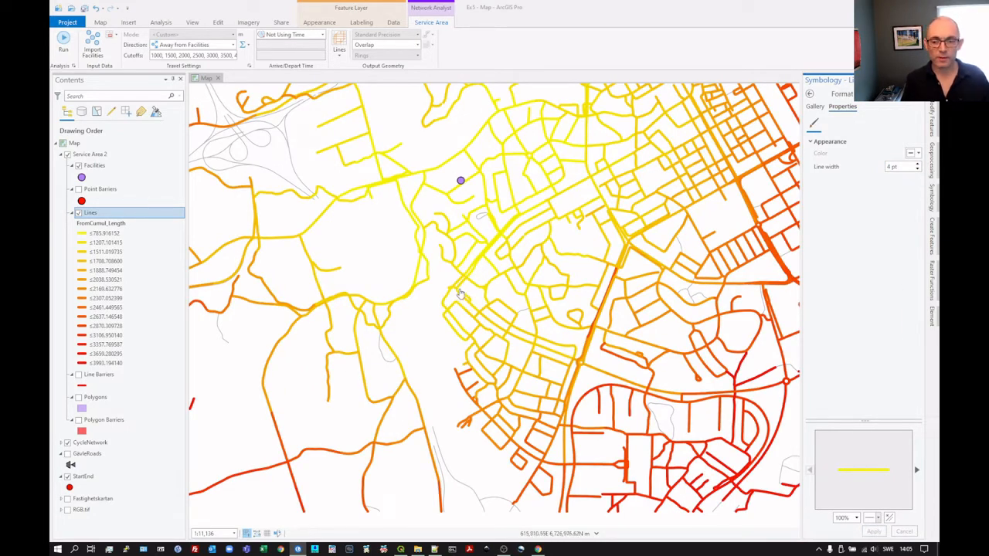
pyautogui.click(813, 93)
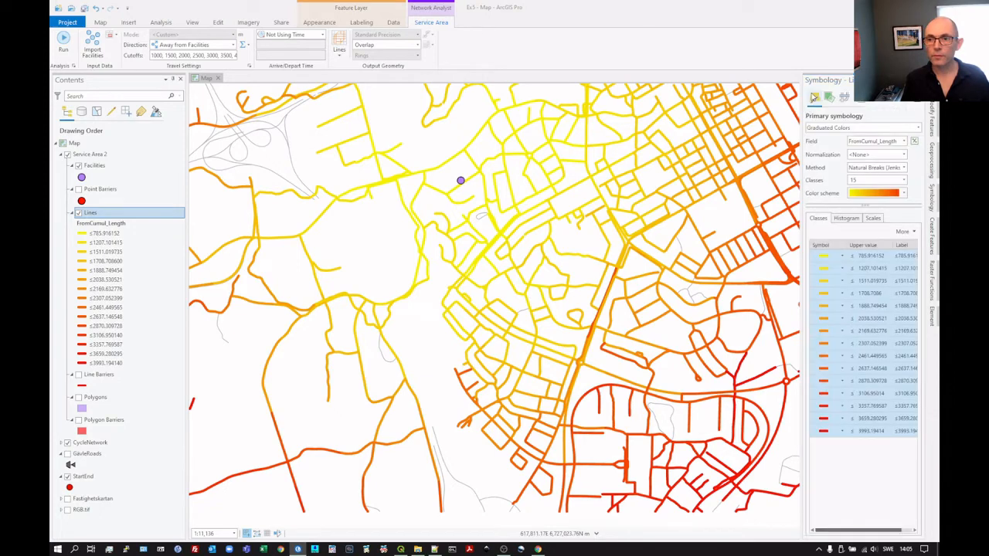
pyautogui.click(770, 94)
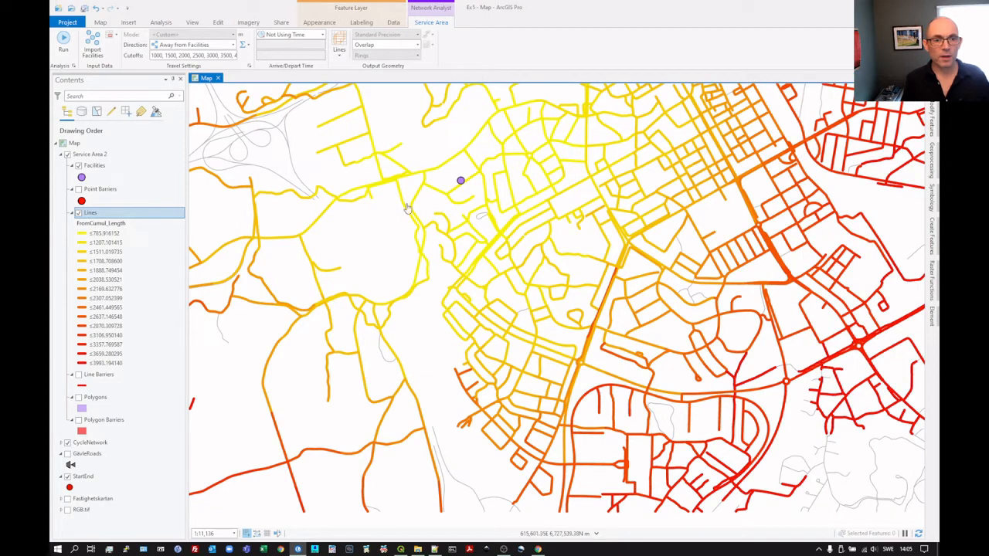
# Hide the Facilities sublayer and collapse the Service Area 2 group in the layer list
pyautogui.click(78, 166)
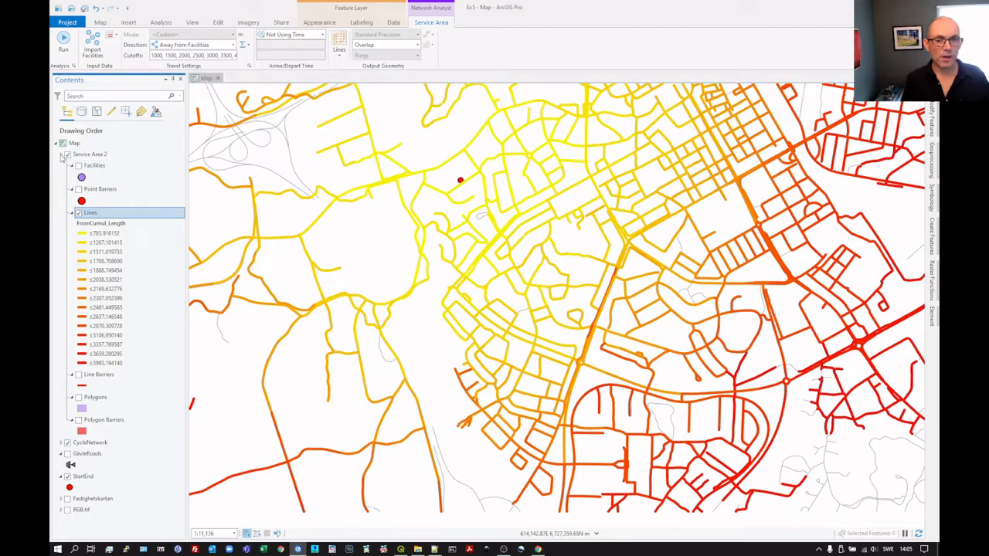
pyautogui.click(62, 154)
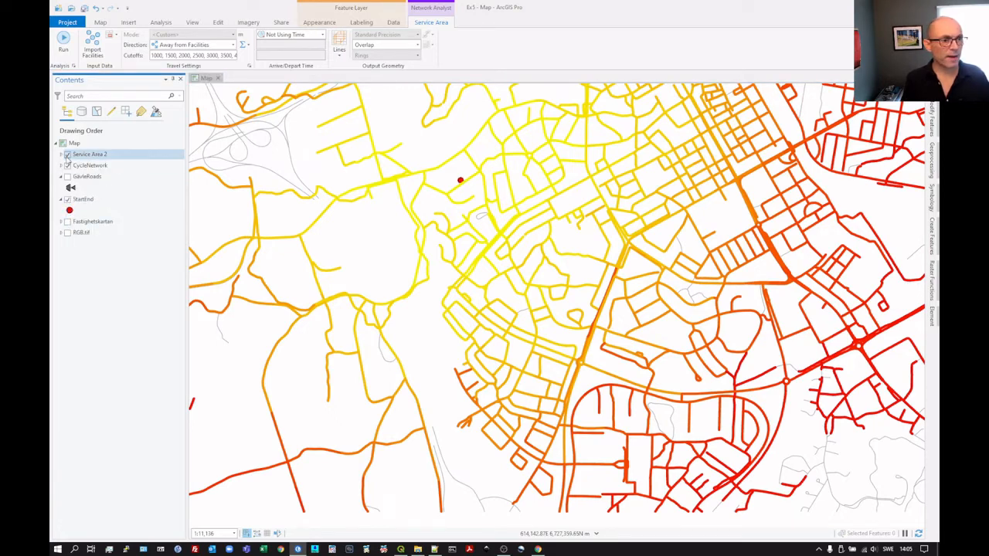
pyautogui.click(82, 168)
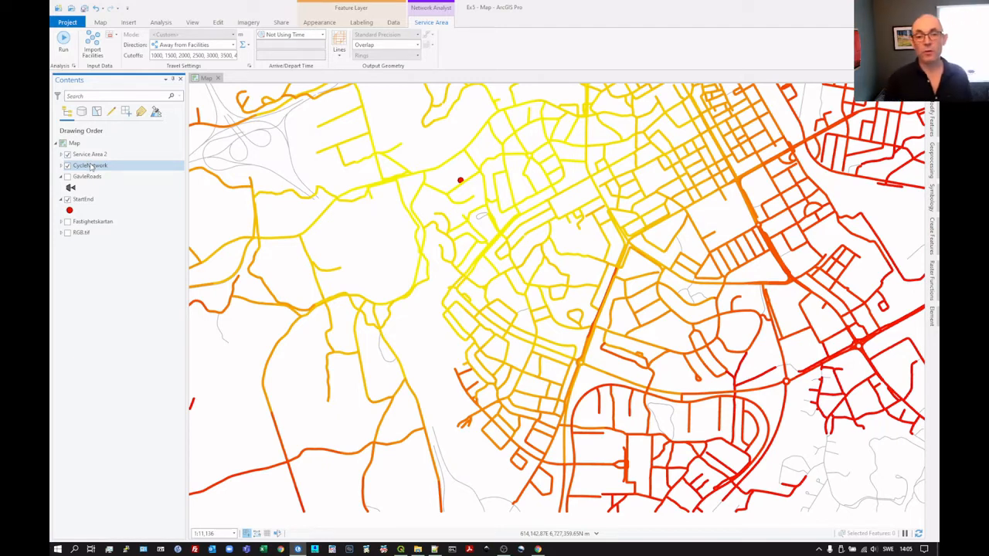
# Hide the Service Area 2 layer and show the Fastighetskartan layer on the map
pyautogui.click(77, 233)
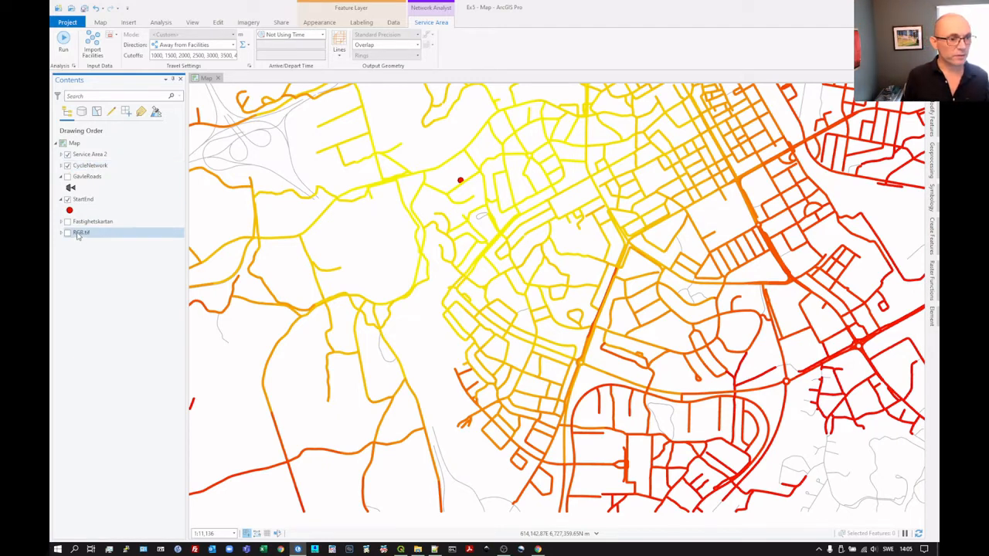
pyautogui.click(75, 156)
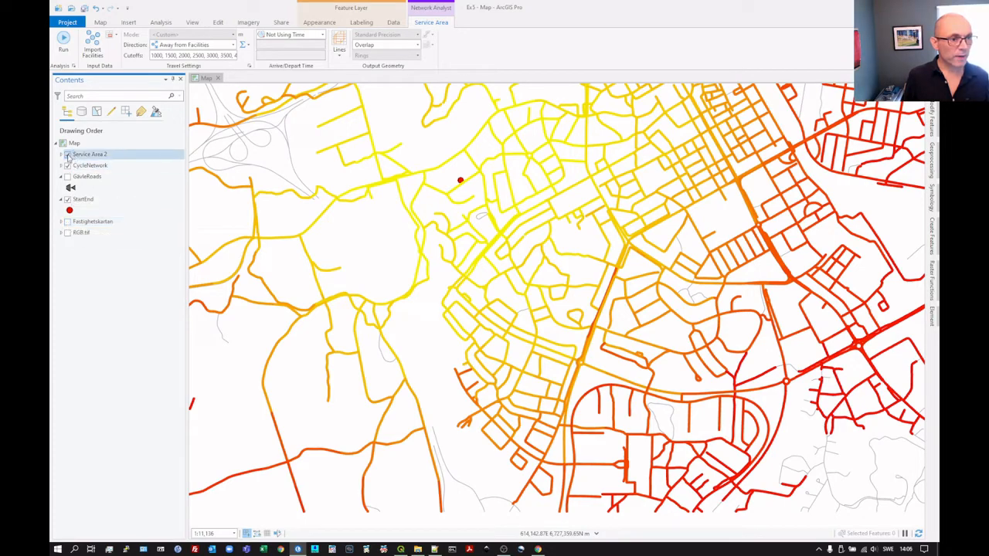
pyautogui.click(67, 155)
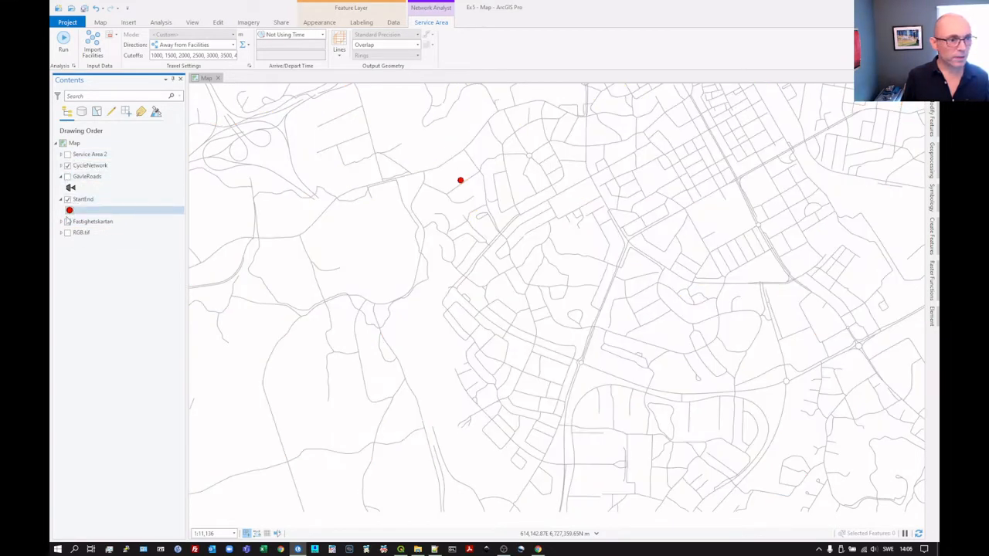
pyautogui.click(67, 222)
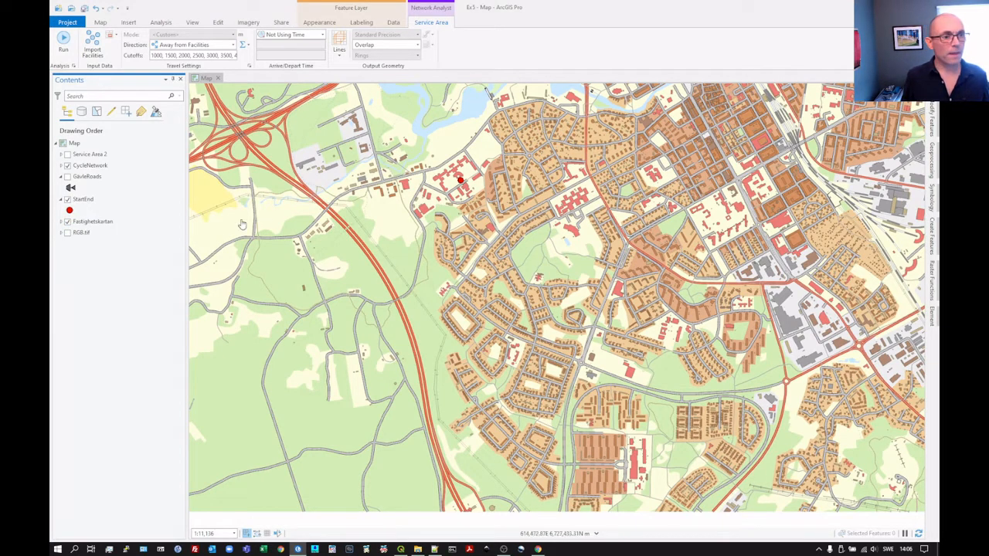
# Add a new StartEnd point feature beside the main road at the southeastern edge of the displayed built-up area
pyautogui.click(83, 201)
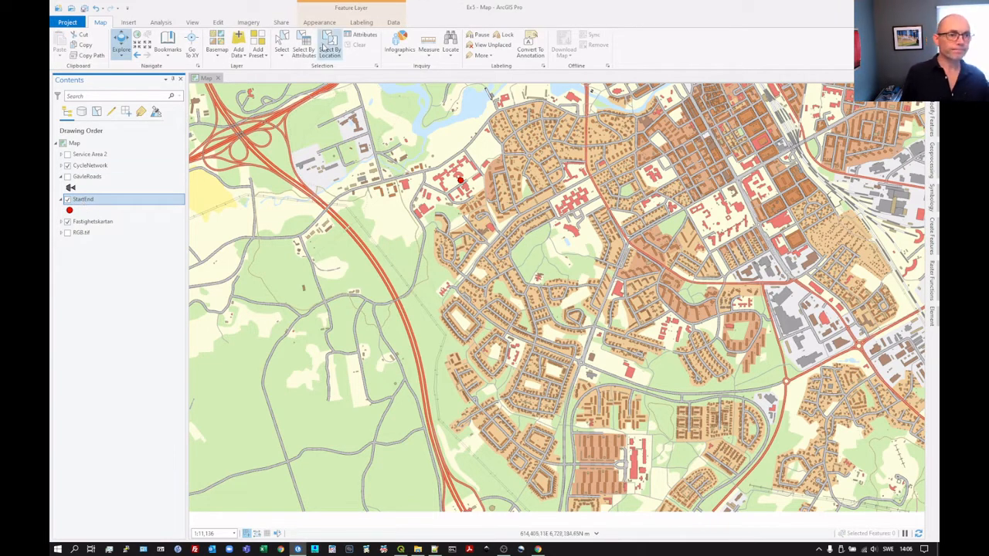
pyautogui.click(218, 22)
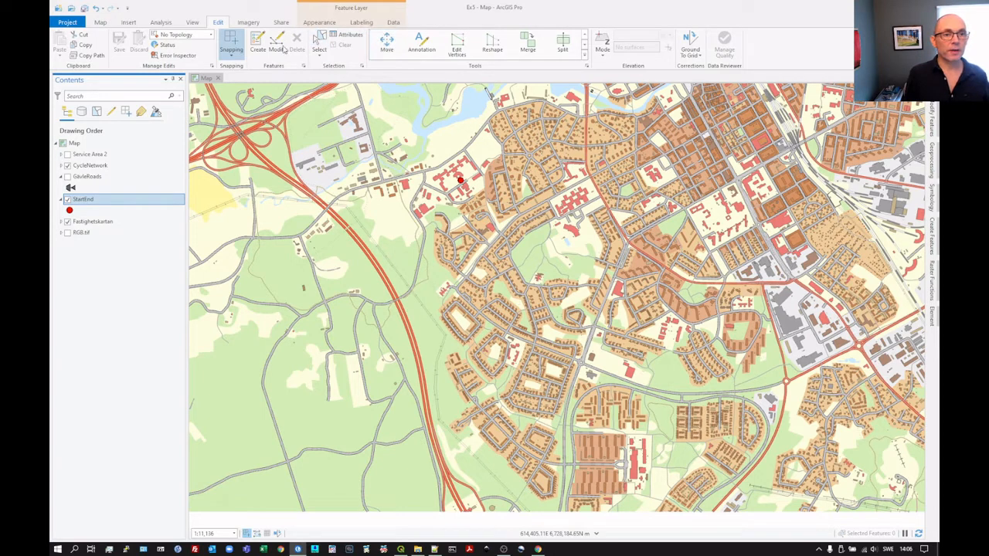
pyautogui.click(258, 48)
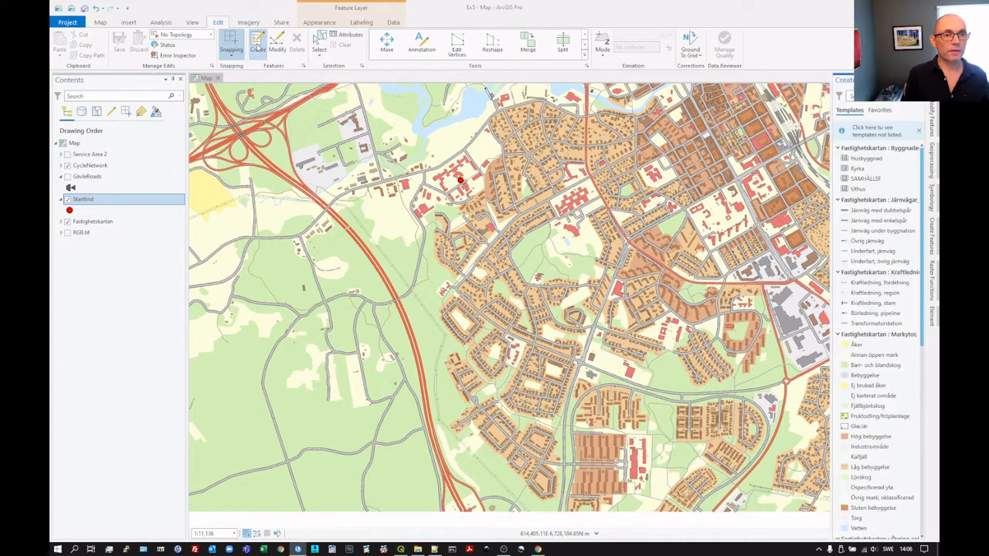
pyautogui.scroll(-10, 881, 232)
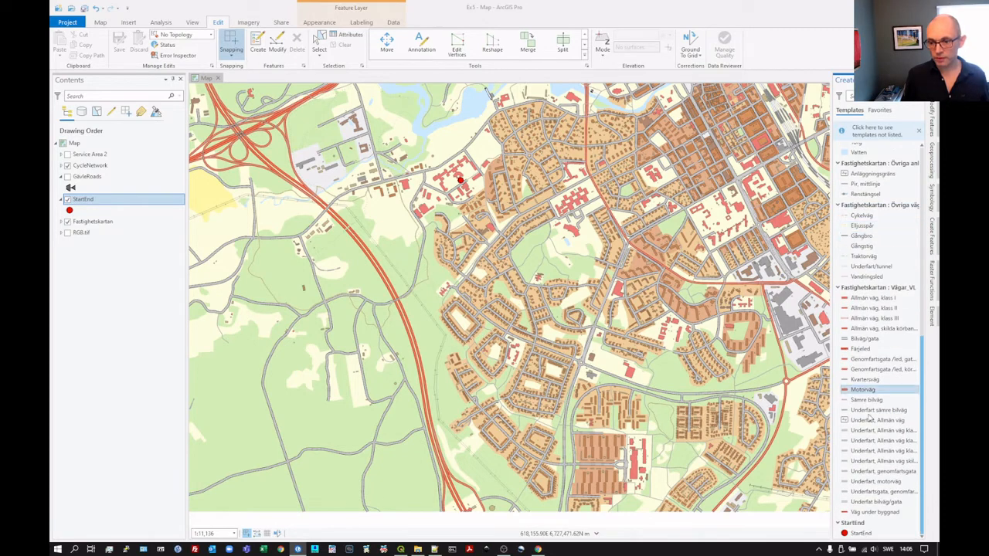
pyautogui.click(855, 535)
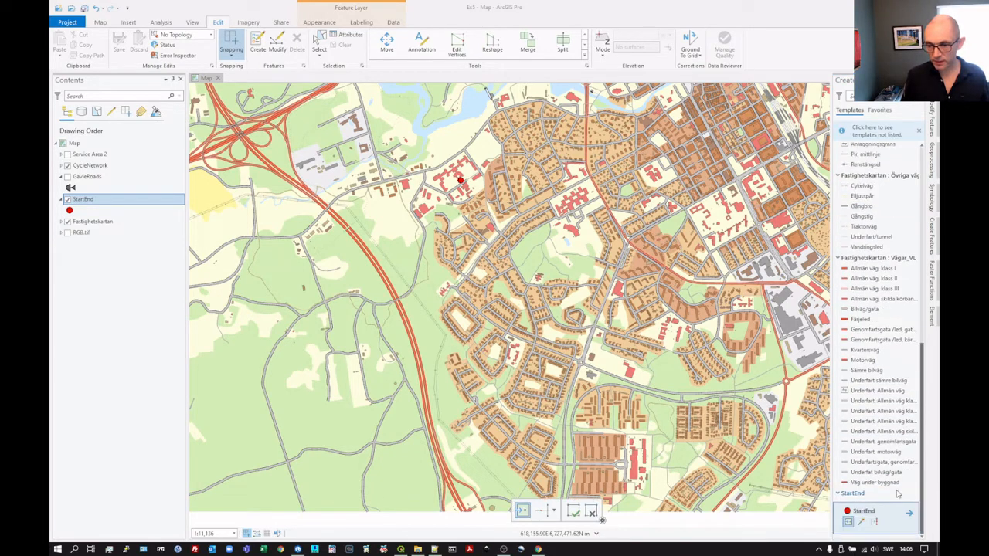
pyautogui.click(848, 523)
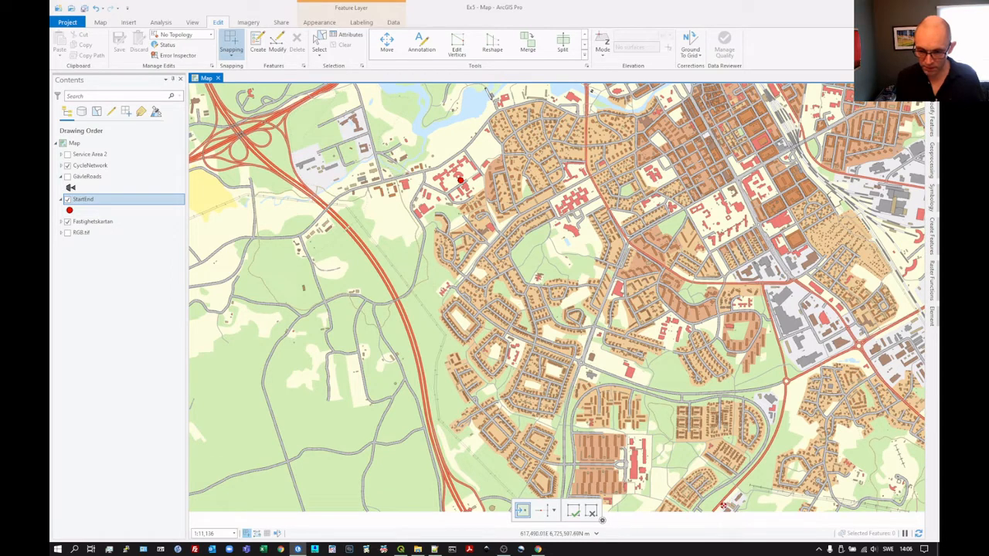
pyautogui.click(573, 316)
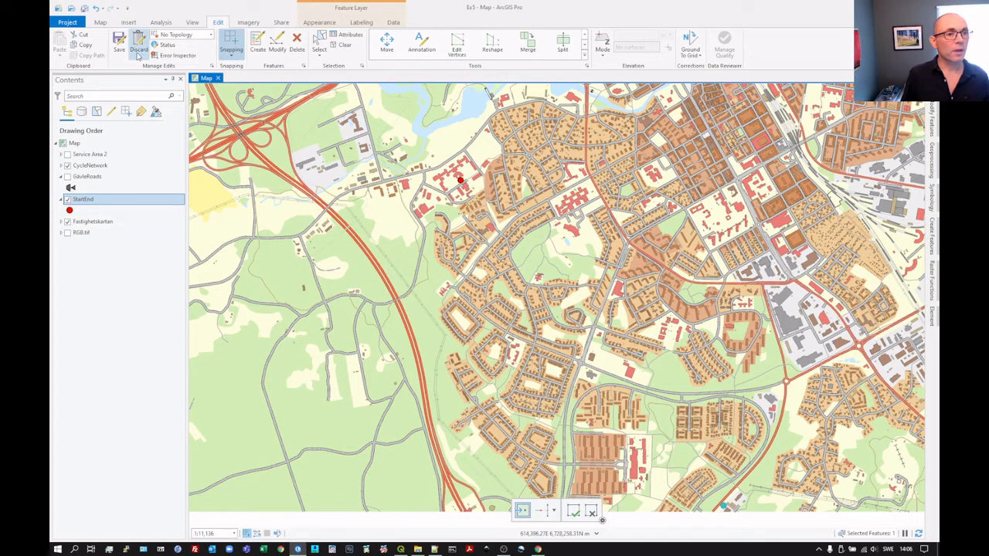
# In the StartEnd attribute table, set the new point's Start value to 0 and End value to 1, and close the table
pyautogui.rightClick(85, 200)
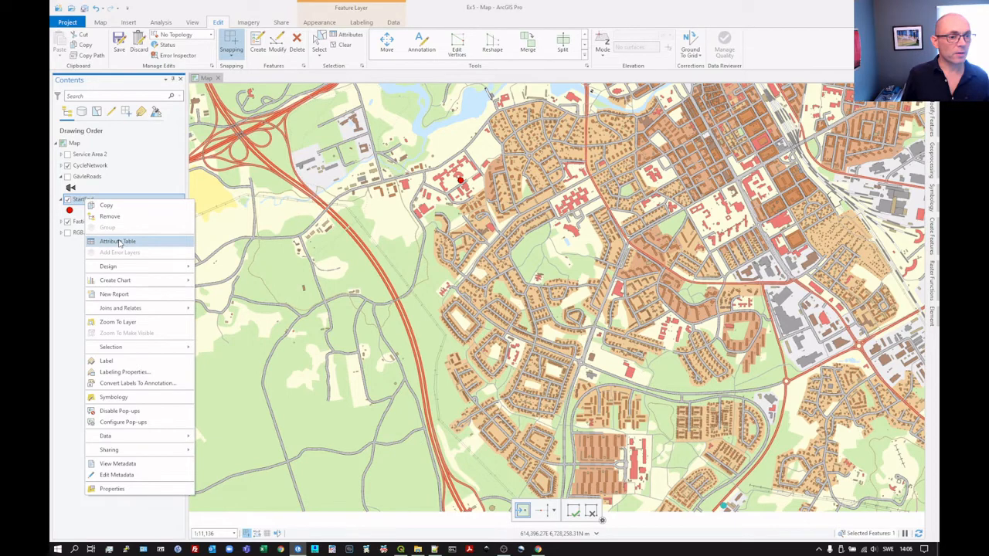
pyautogui.click(118, 242)
pyautogui.click(261, 282)
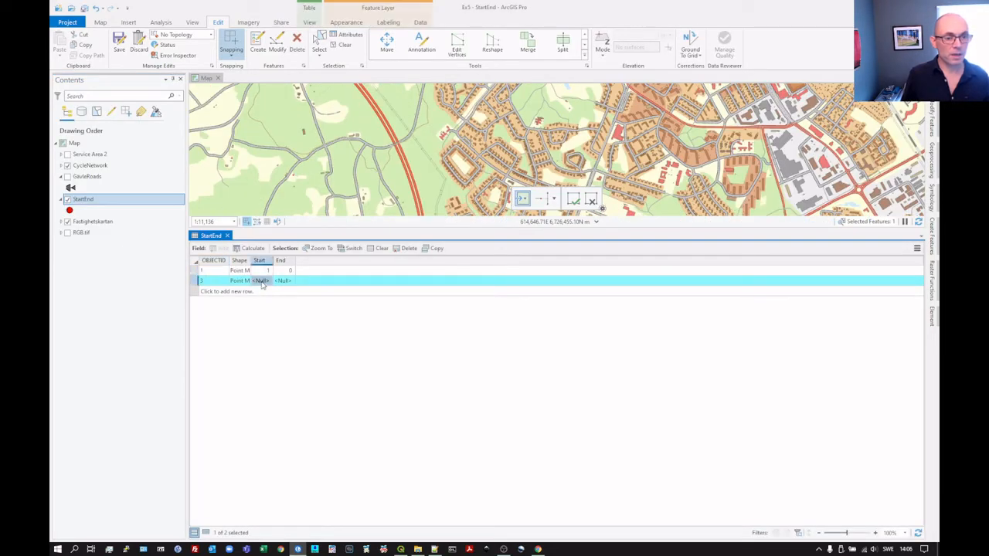
pyautogui.click(260, 280)
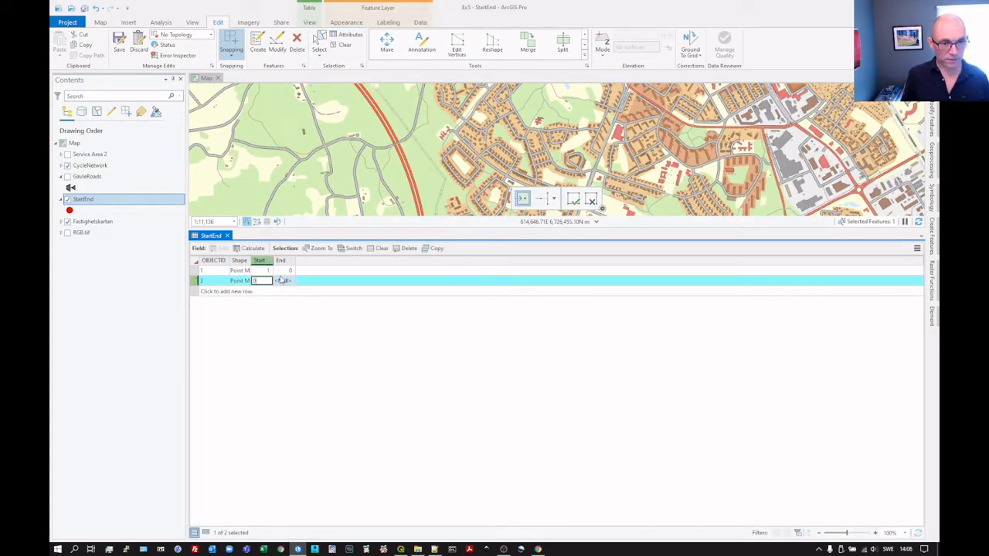
pyautogui.click(284, 282)
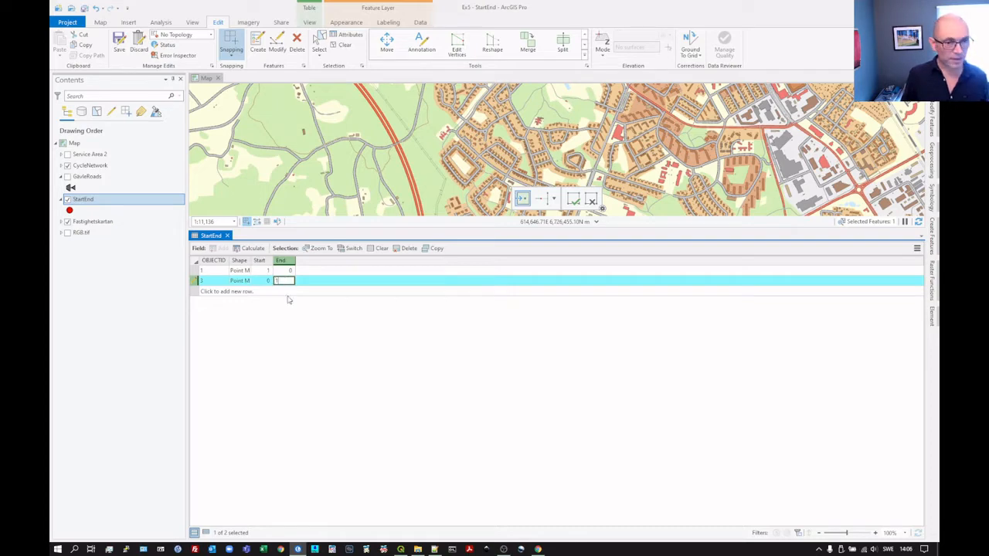
pyautogui.write('1')
pyautogui.click(301, 293)
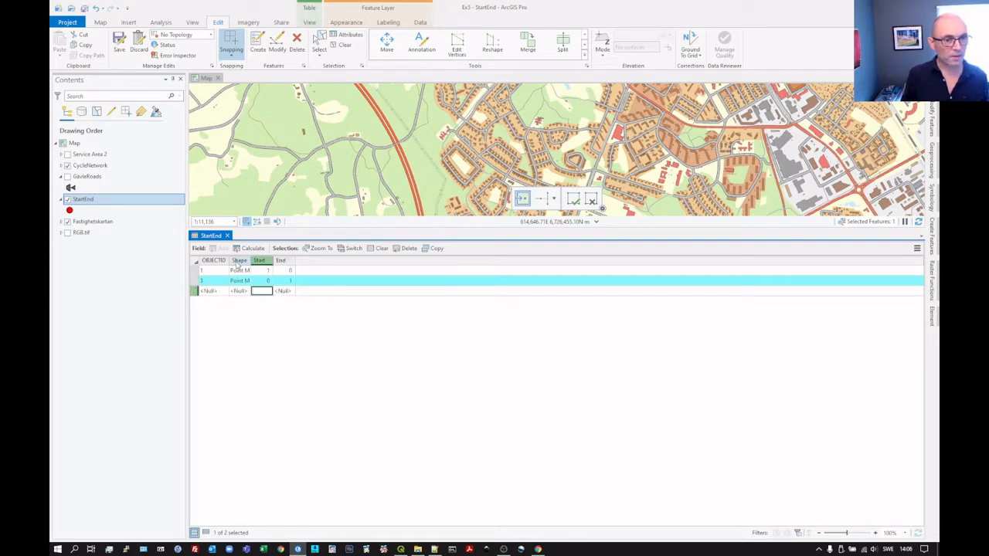
pyautogui.click(227, 236)
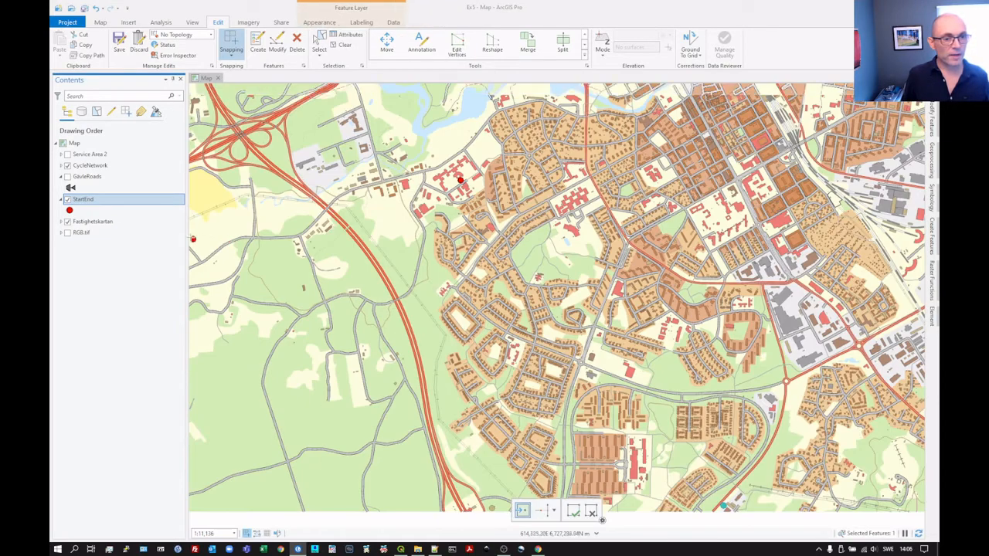
# Save the edits made to the StartEnd layer and clear the feature selection
pyautogui.click(119, 48)
pyautogui.click(504, 284)
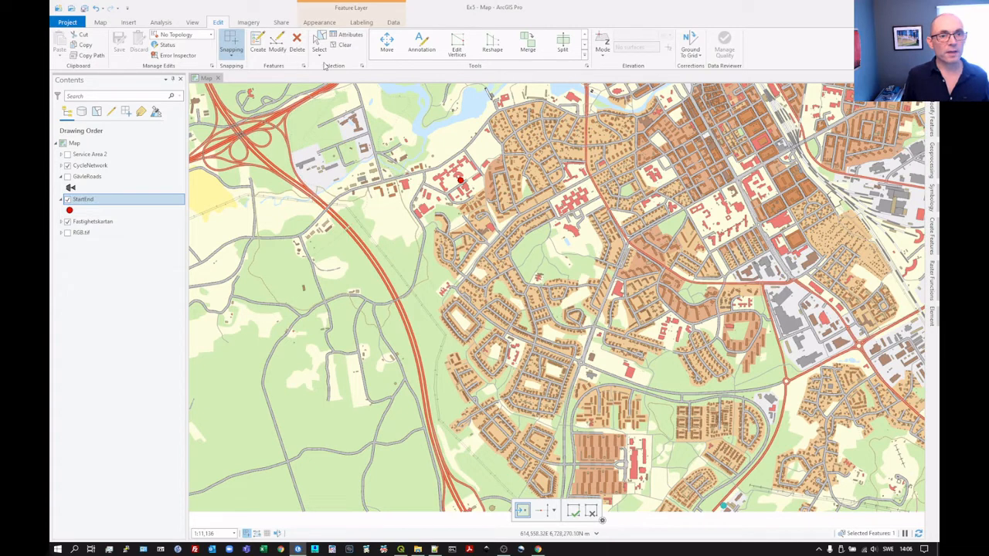
pyautogui.click(344, 46)
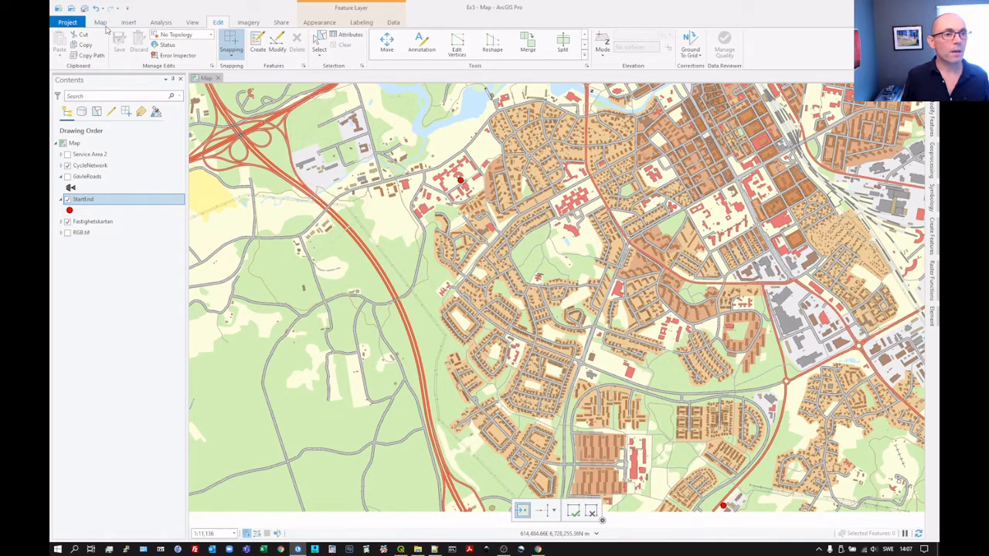
# Examine both StartEnd points against the Service Area 2 result by showing that layer briefly and hiding it again
pyautogui.click(104, 24)
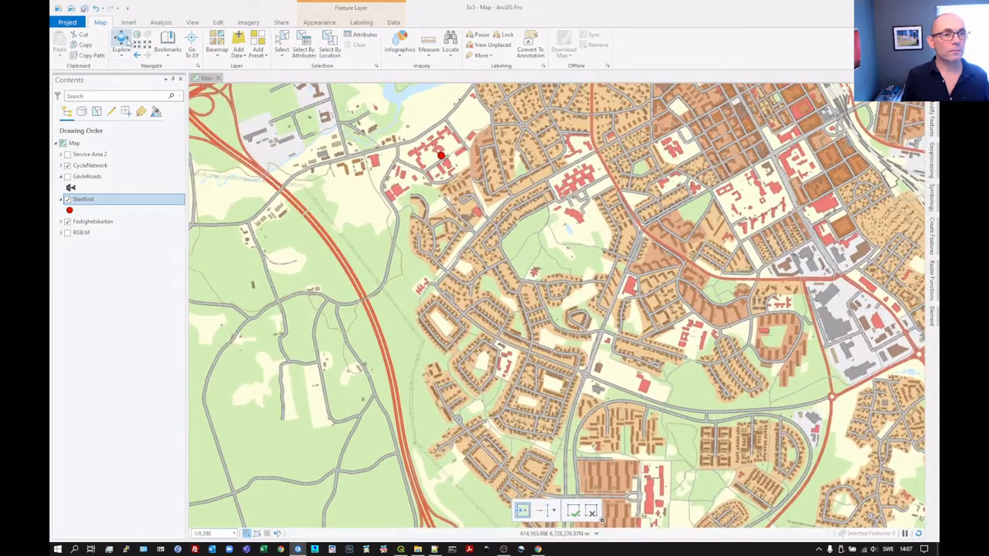
pyautogui.click(127, 42)
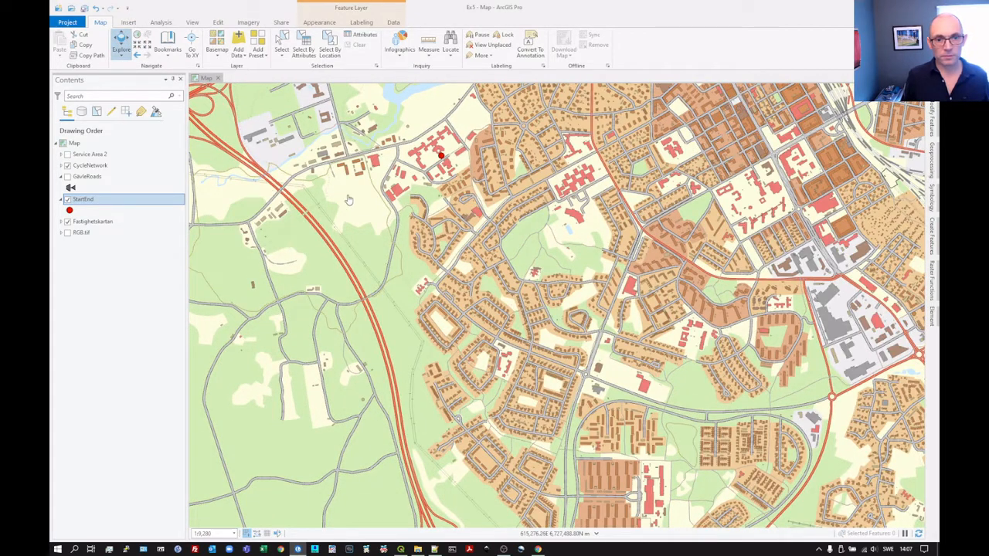
pyautogui.moveTo(456, 277); pyautogui.dragTo(386, 221)
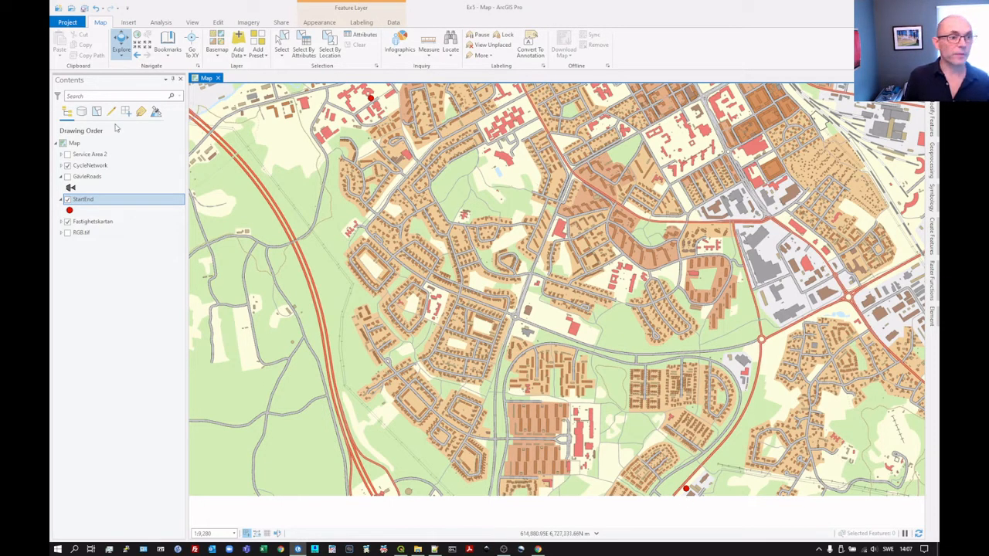
pyautogui.click(68, 200)
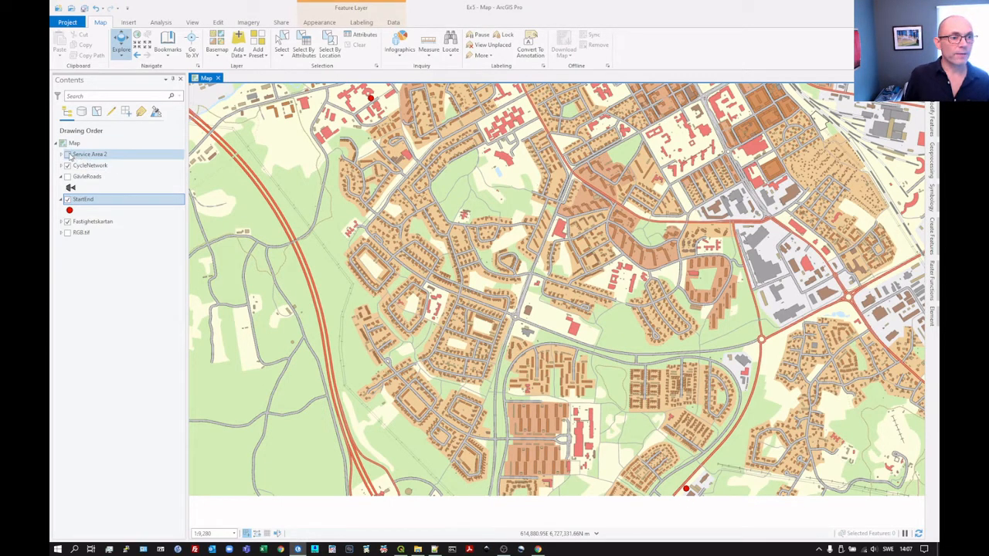
pyautogui.click(68, 155)
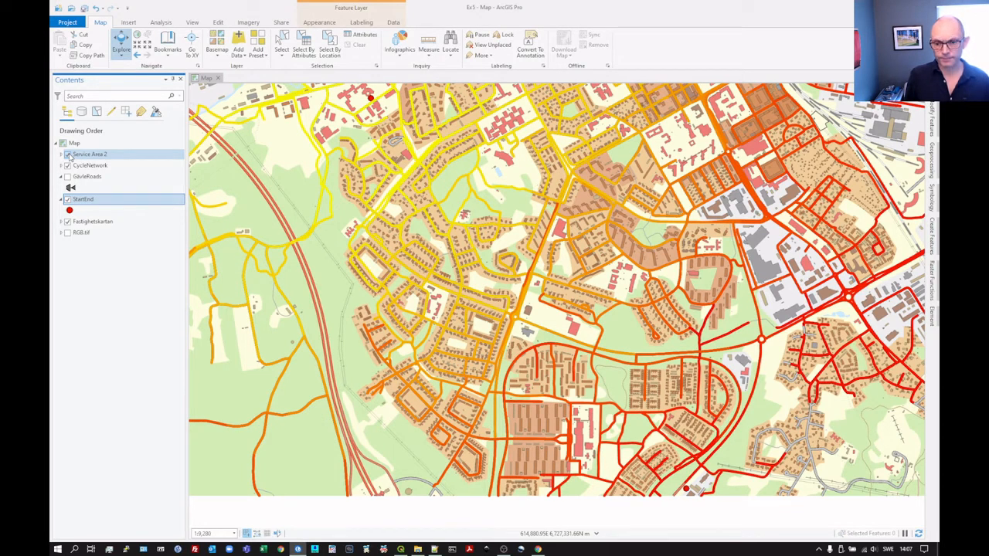
pyautogui.click(68, 154)
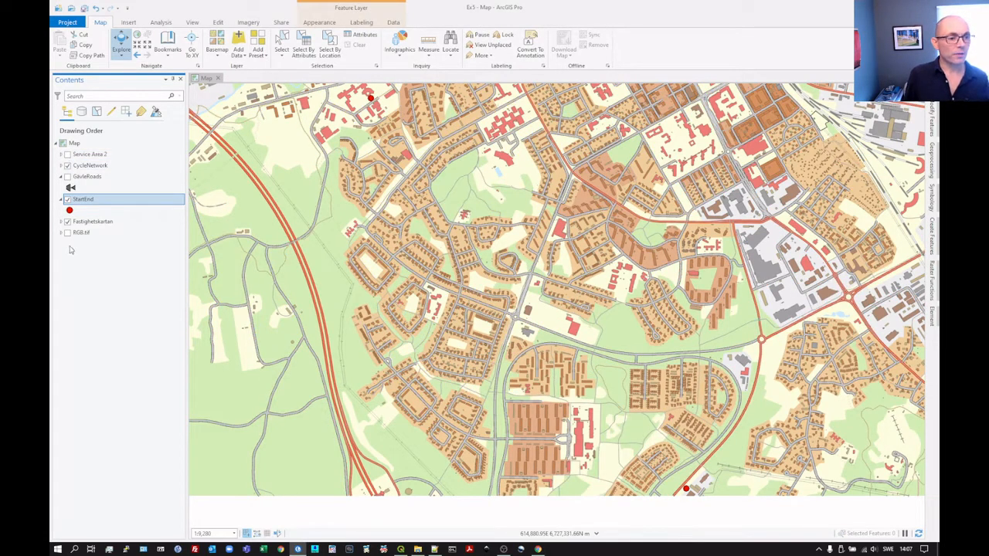
# Hide the Fastighetskartan layer and create a Route network analysis layer using CycleNetwork as the data source
pyautogui.click(68, 221)
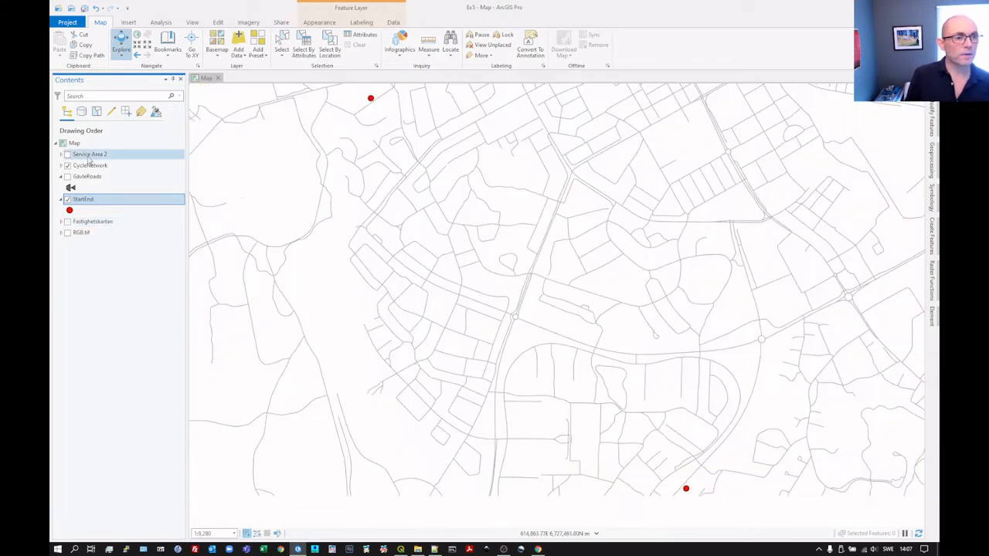
pyautogui.click(91, 166)
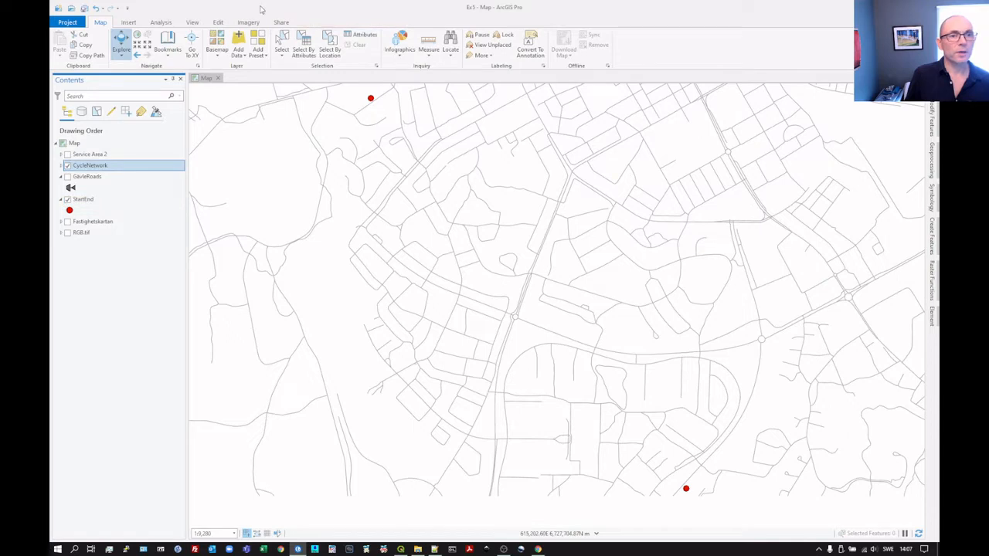
pyautogui.click(161, 23)
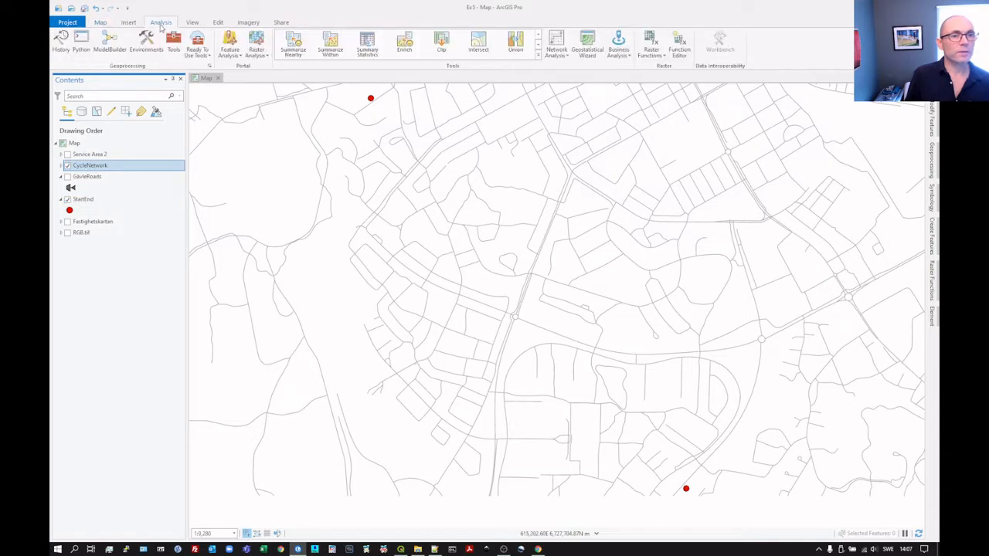
pyautogui.click(562, 54)
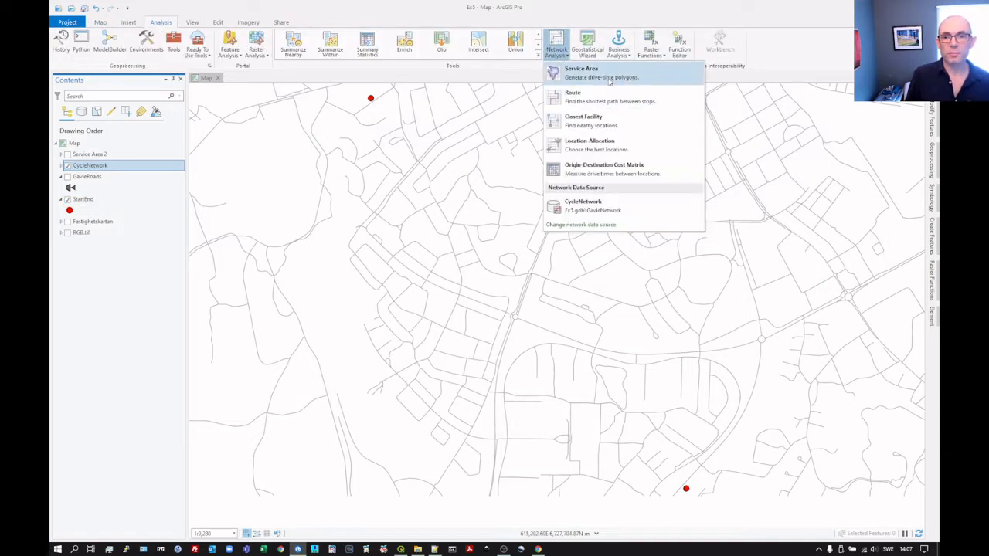
pyautogui.click(572, 102)
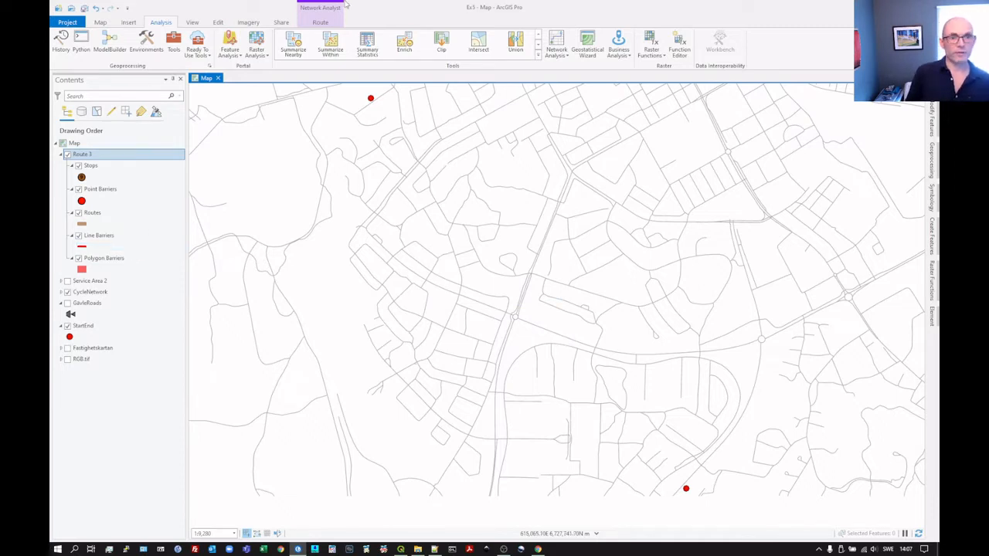
# Import the StartEnd points into the Stops sublayer of Route 3 with Add Locations, then close the tool
pyautogui.click(316, 14)
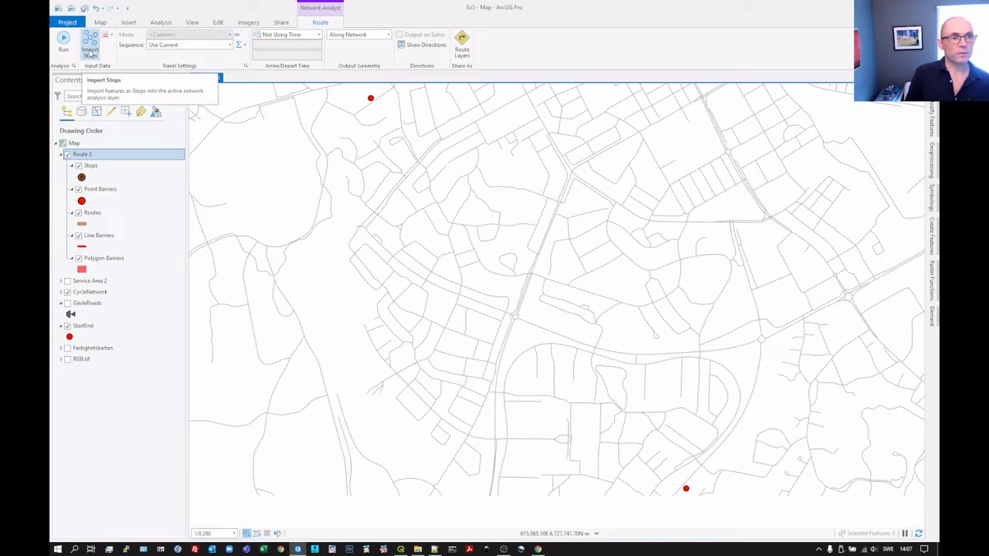
pyautogui.click(91, 49)
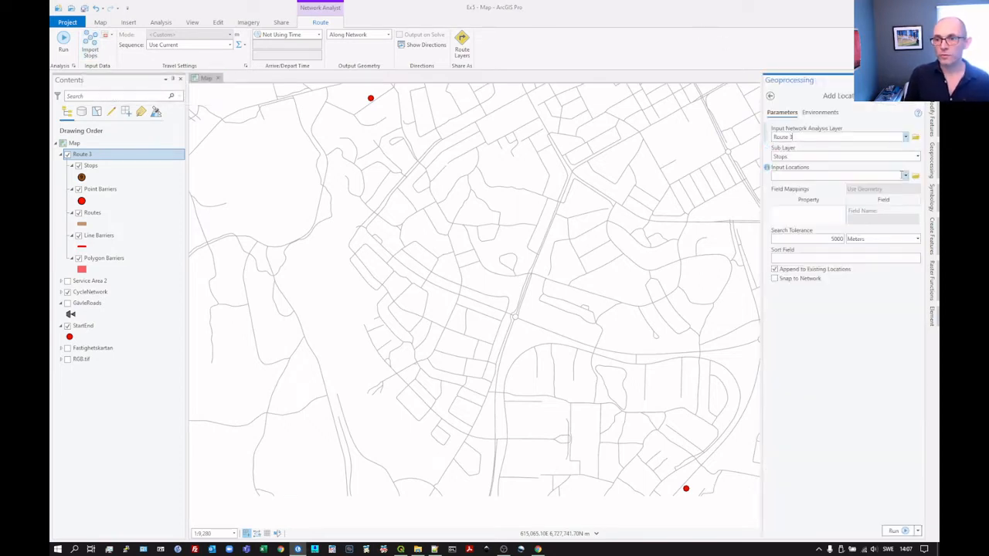
pyautogui.click(906, 176)
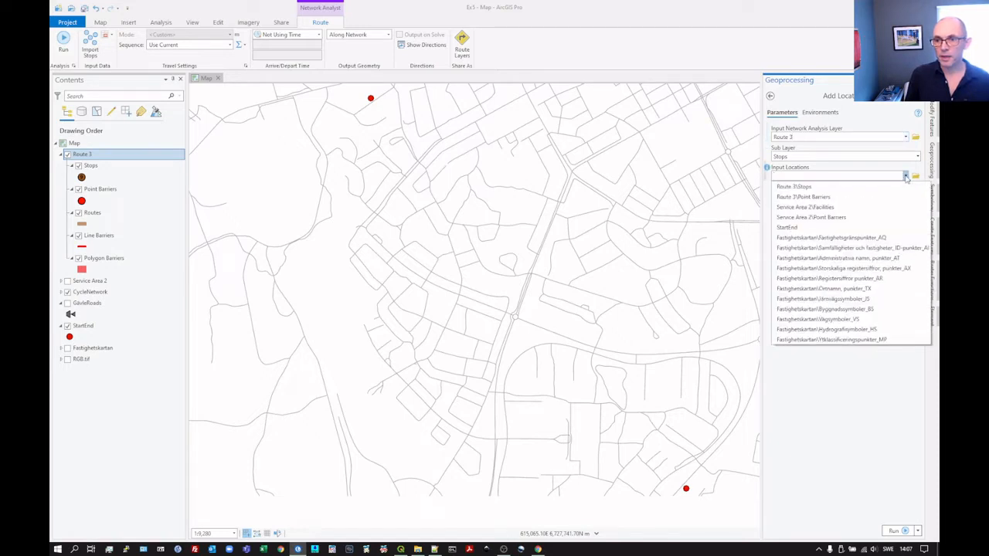
pyautogui.click(811, 229)
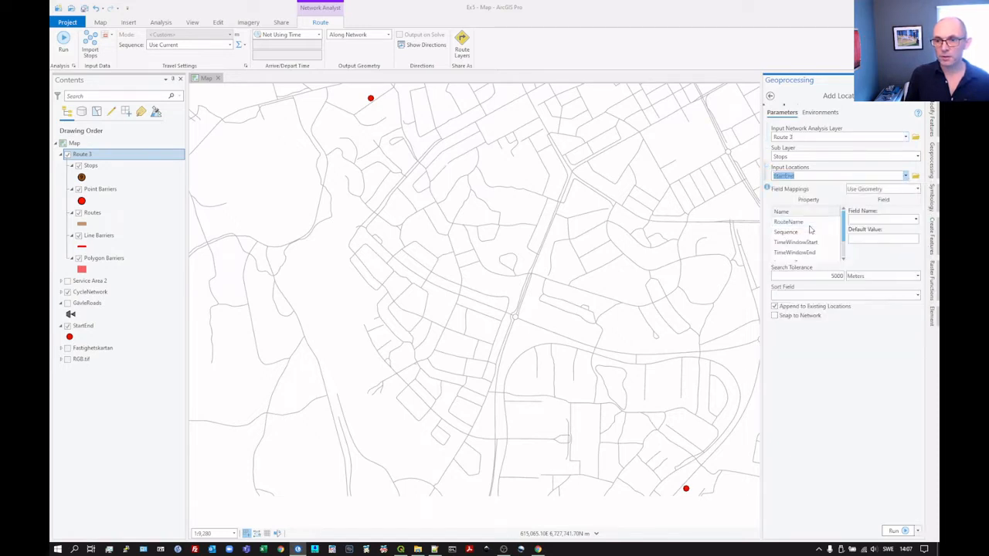
pyautogui.click(906, 532)
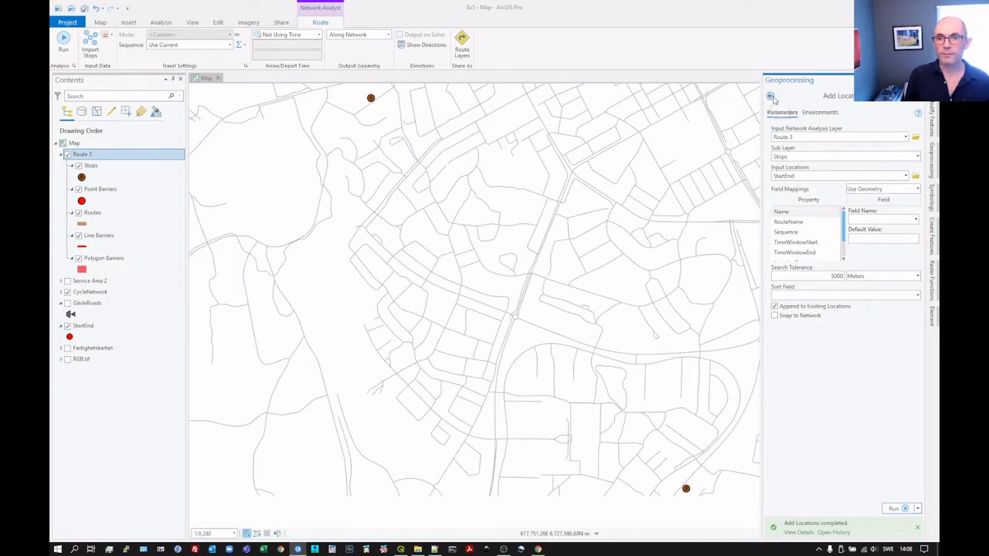
pyautogui.click(770, 96)
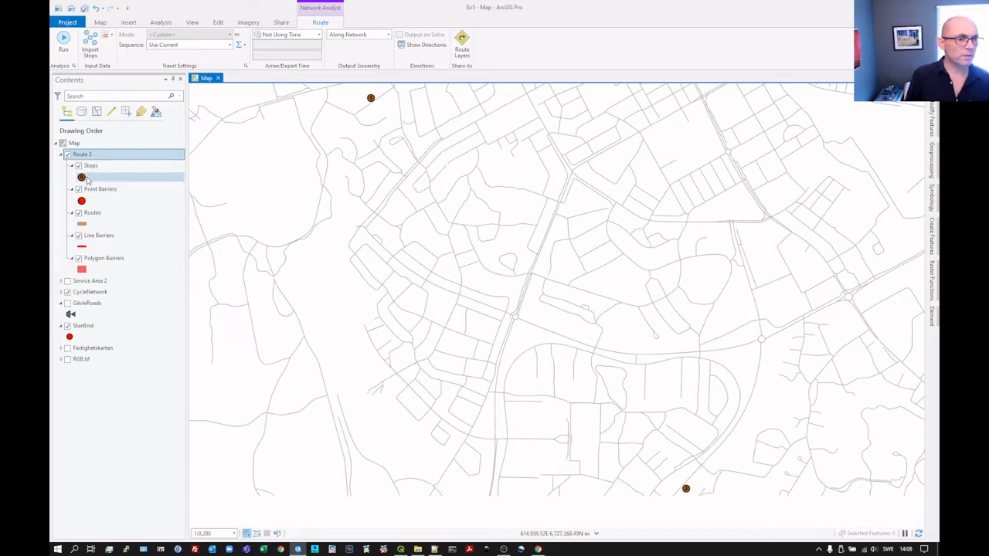
# Change the symbol color of Route 3's Stops sublayer to Arctic White
pyautogui.click(88, 178)
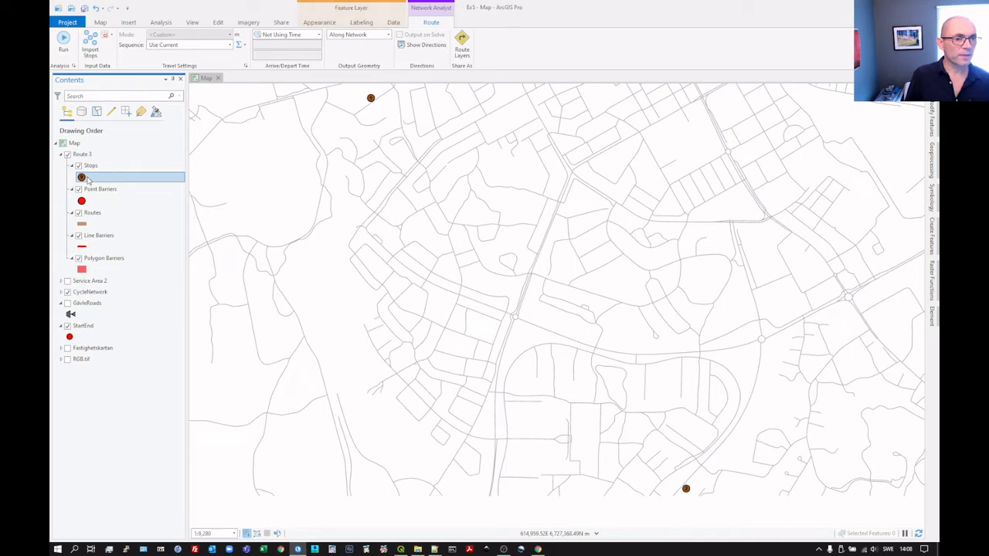
pyautogui.rightClick(87, 179)
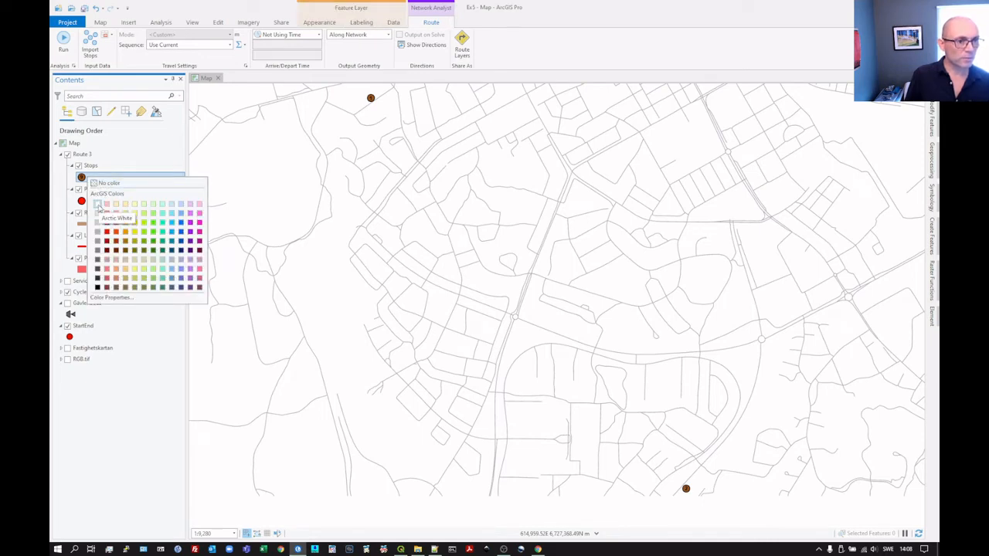
pyautogui.click(99, 205)
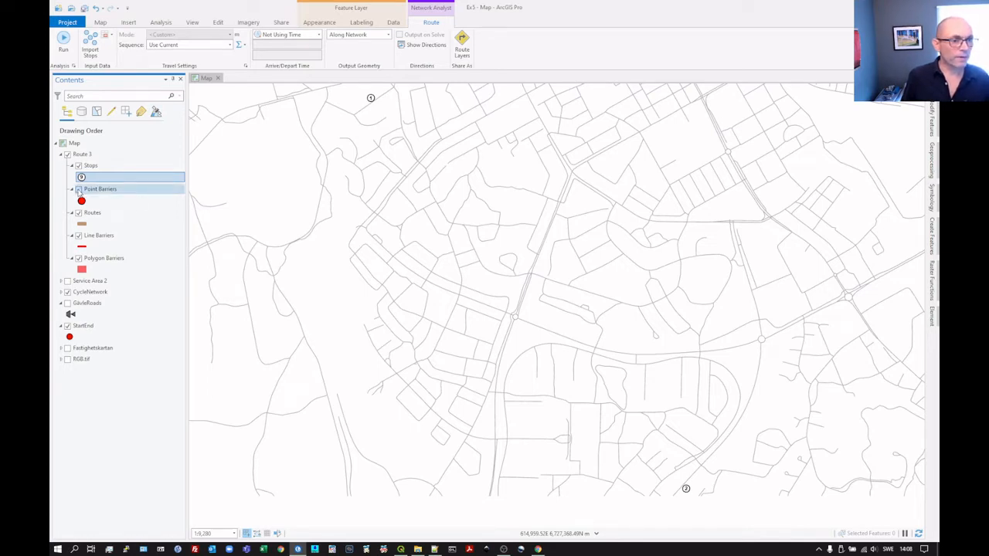
# Hide Route 3's point, line and polygon barrier sublayers and set the stop sequence to Find Best
pyautogui.click(78, 188)
pyautogui.click(78, 235)
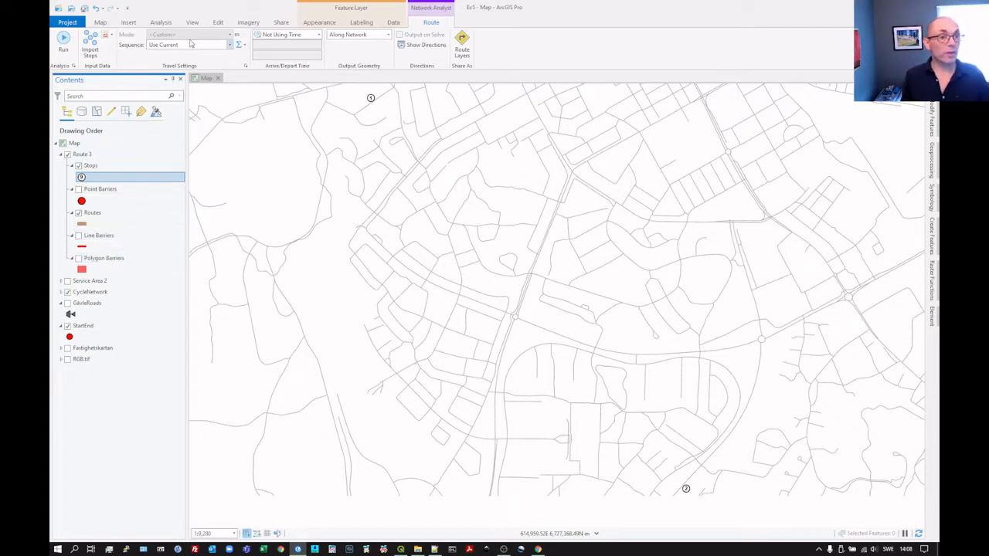
pyautogui.click(229, 45)
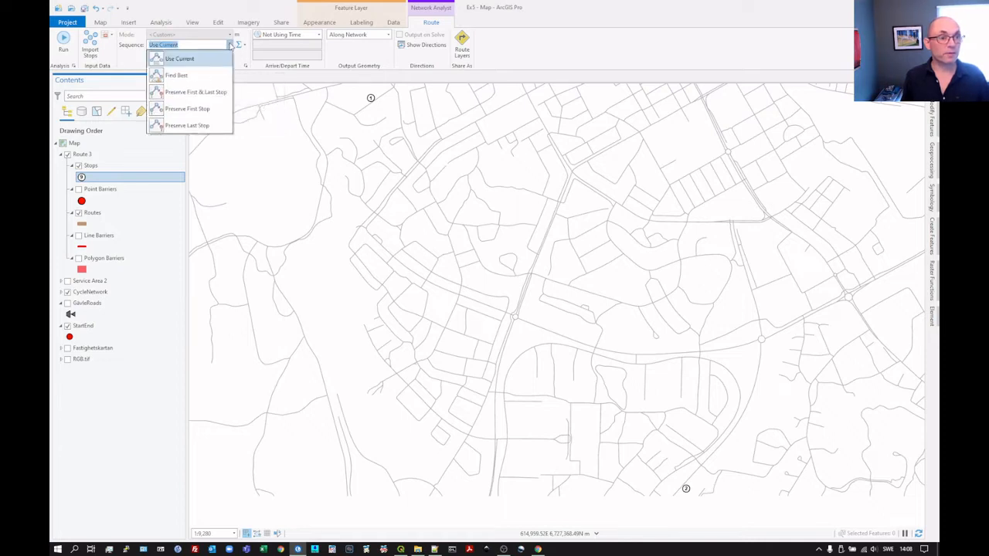
pyautogui.click(193, 77)
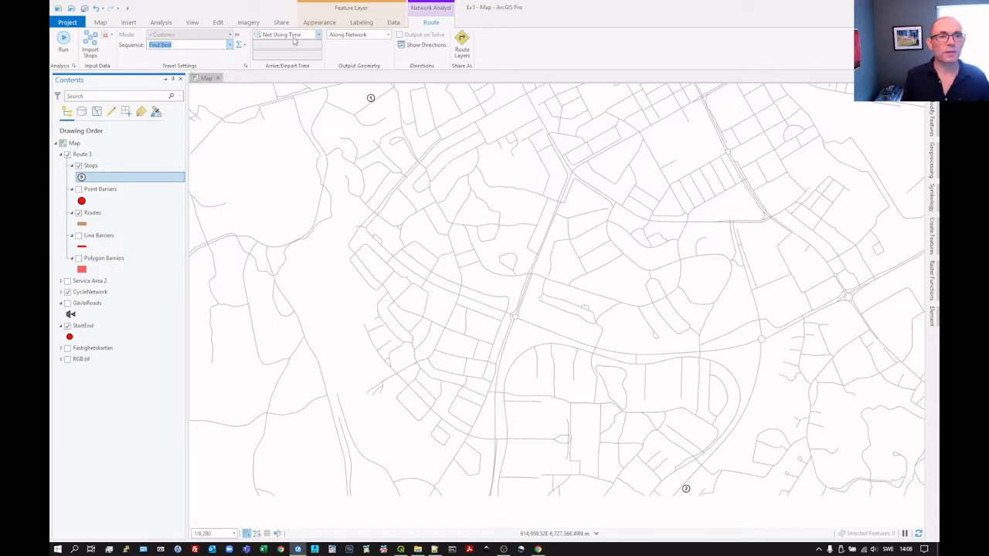
# Keep the output geometry as Along Network and run the Route 3 analysis
pyautogui.click(387, 37)
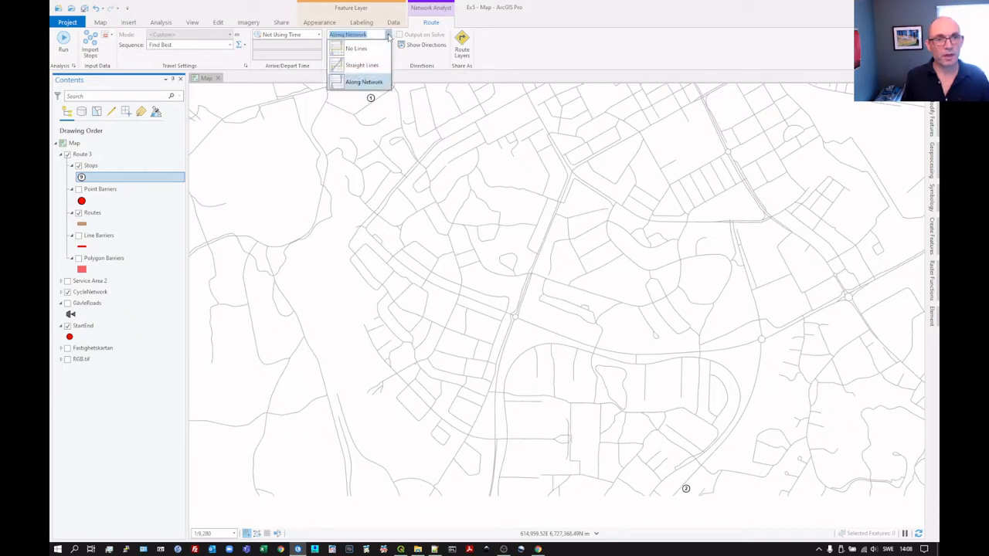
pyautogui.click(389, 37)
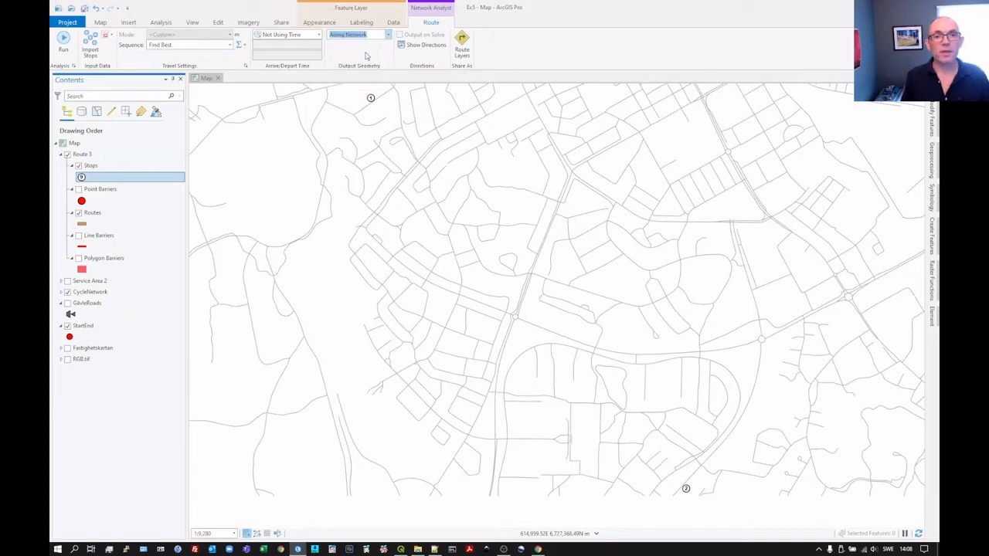
pyautogui.click(64, 40)
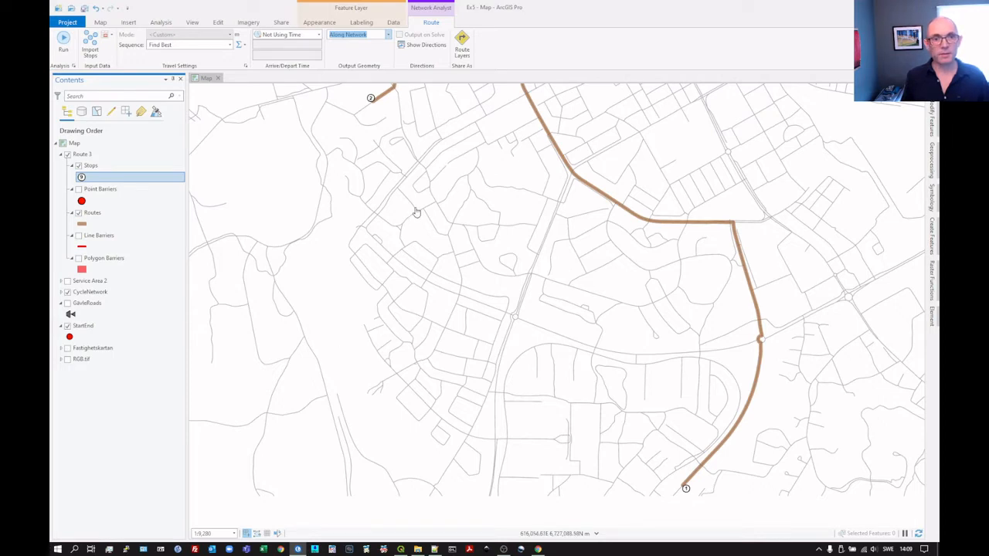
pyautogui.moveTo(474, 203); pyautogui.dragTo(463, 256)
pyautogui.moveTo(508, 364); pyautogui.dragTo(557, 329)
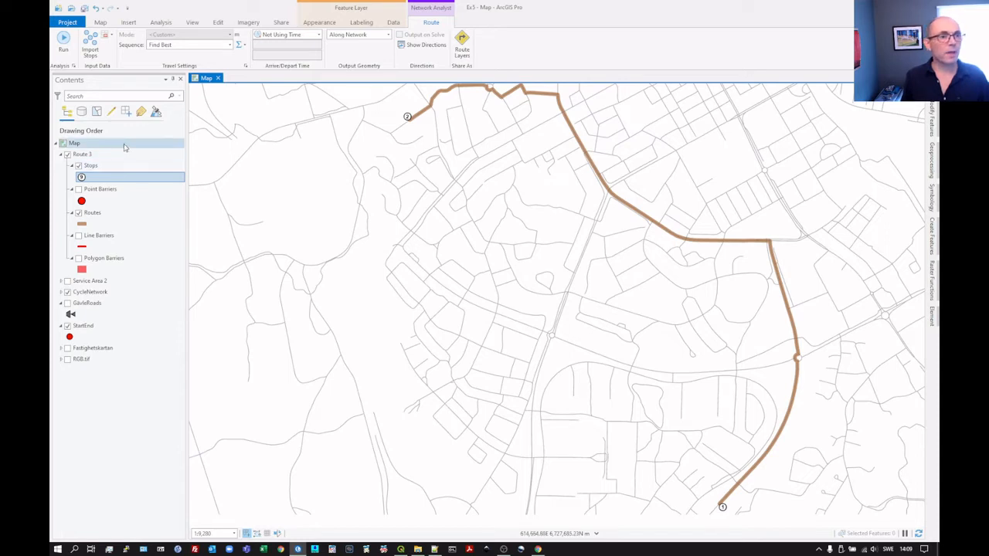
# Rerun the Route 3 analysis with the stop sequence set to Use Current and once more with Find Best
pyautogui.click(229, 46)
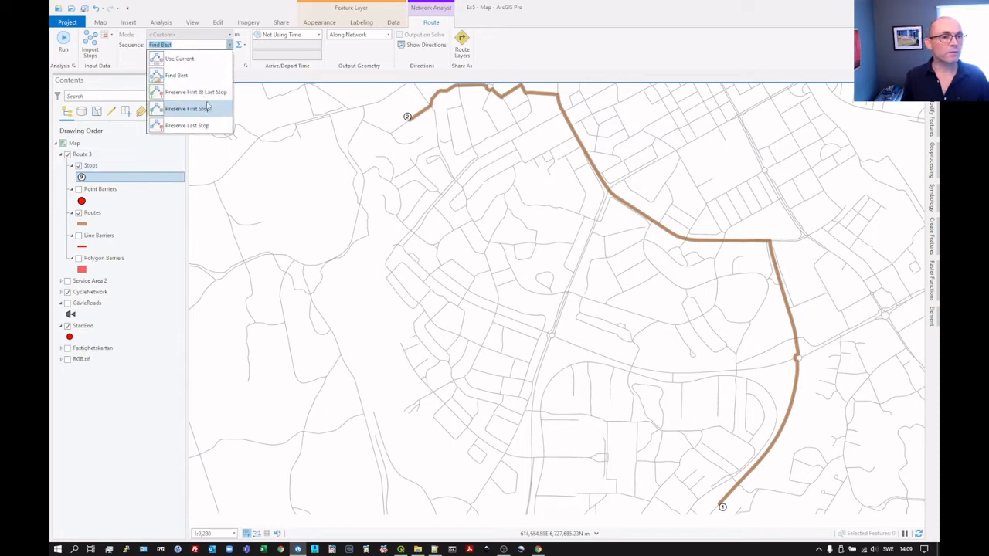
pyautogui.click(180, 60)
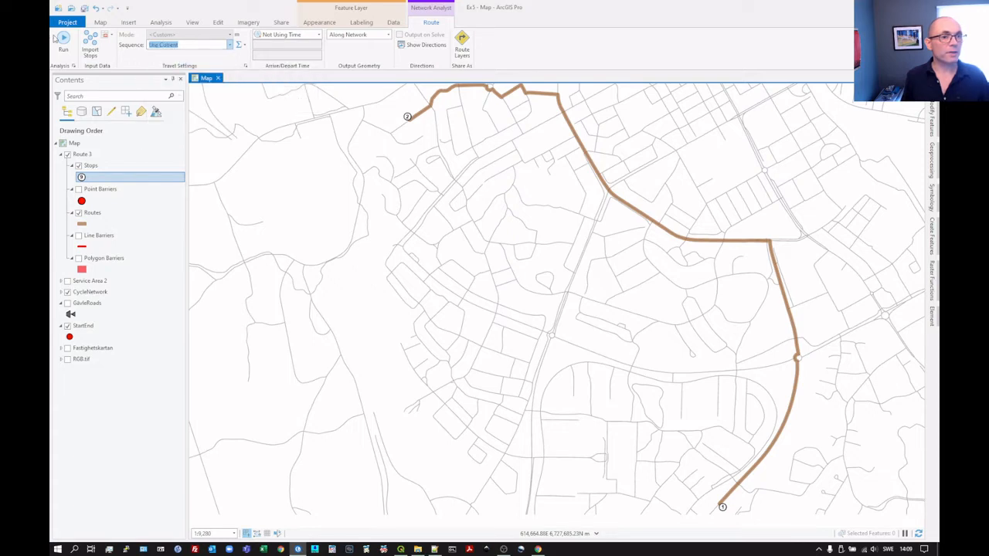
pyautogui.click(64, 40)
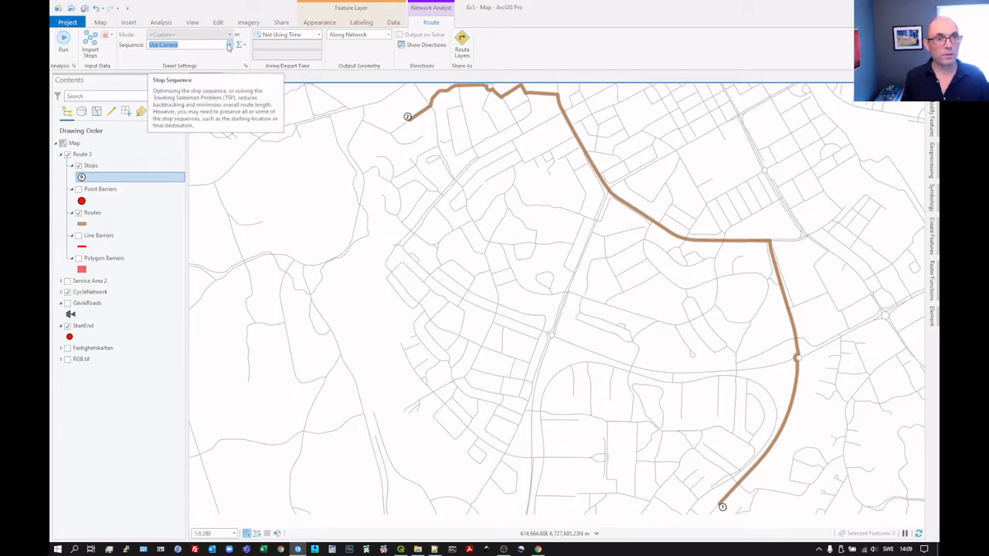
pyautogui.click(230, 46)
pyautogui.click(208, 68)
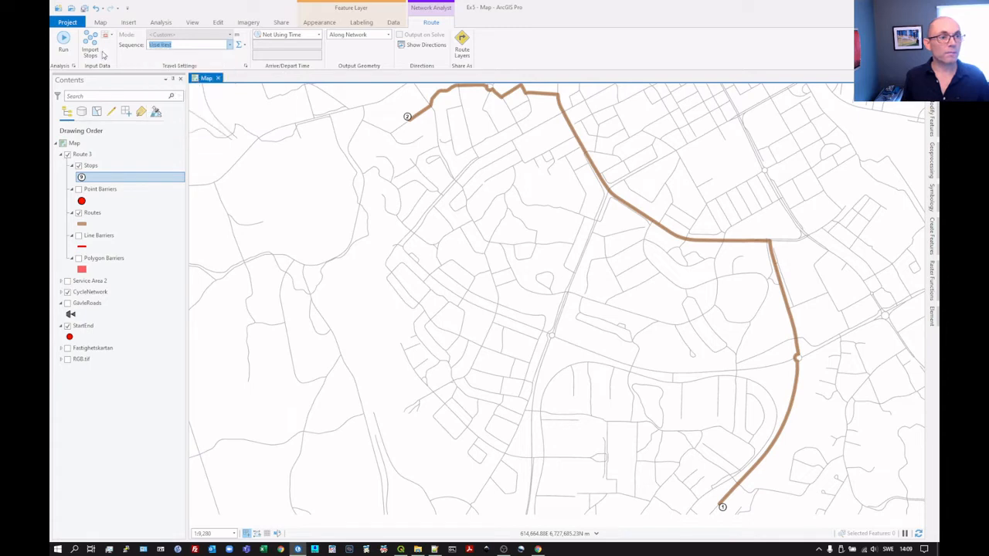
pyautogui.click(65, 43)
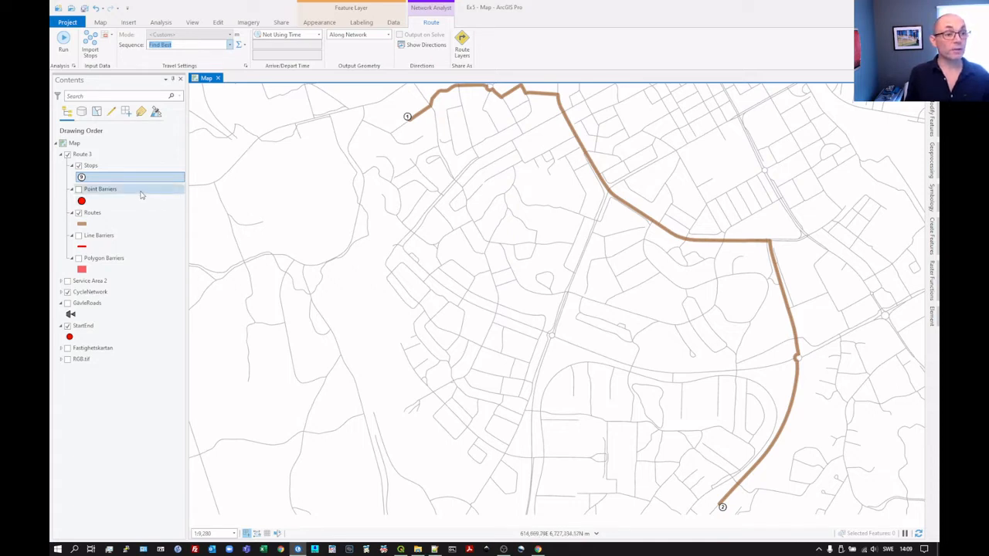
# Examine the route's total length in the Routes attribute table and close the table
pyautogui.rightClick(95, 213)
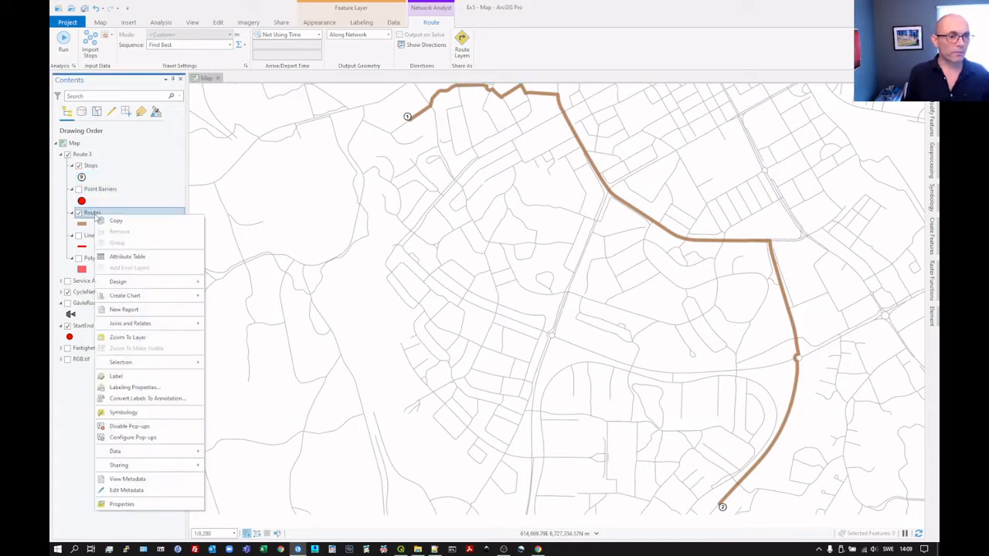
pyautogui.click(129, 257)
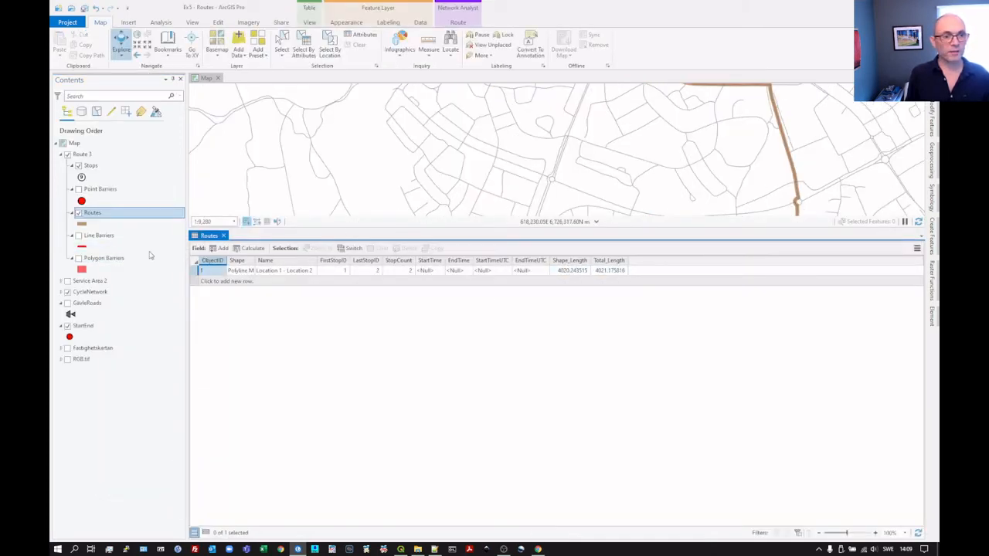
pyautogui.click(224, 235)
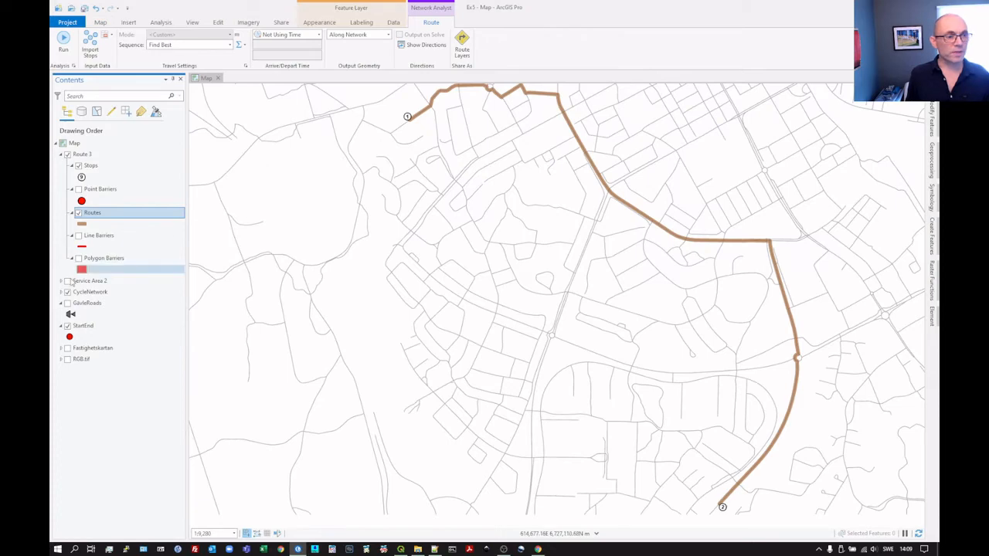
# Show the Service Area 2 layer and add two stroke layers to the symbol of the Routes sublayer
pyautogui.click(68, 282)
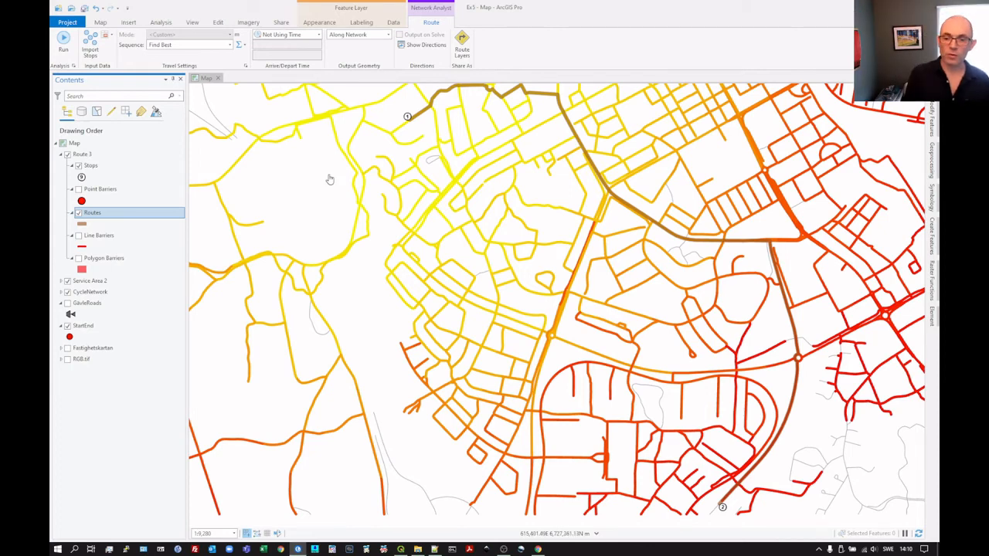
pyautogui.rightClick(94, 215)
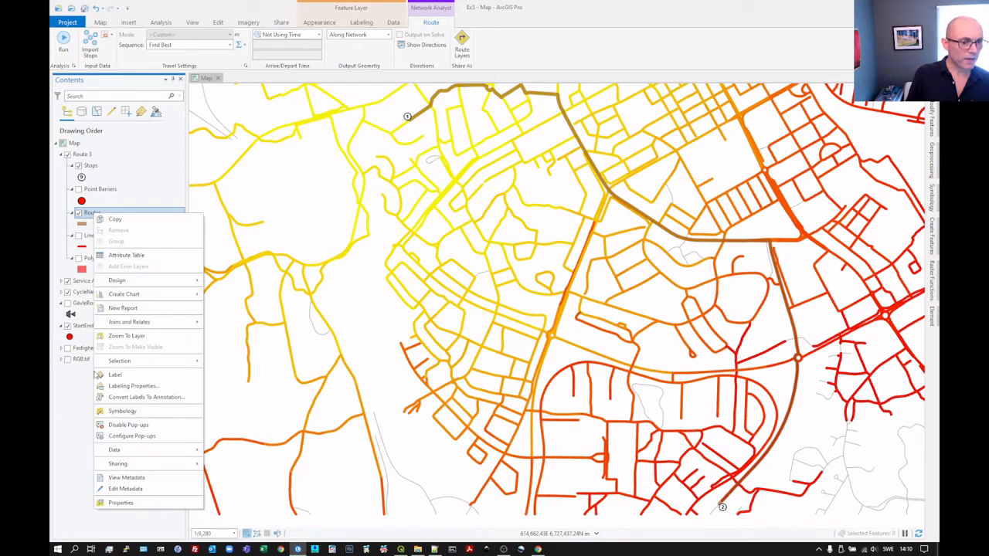
pyautogui.click(123, 411)
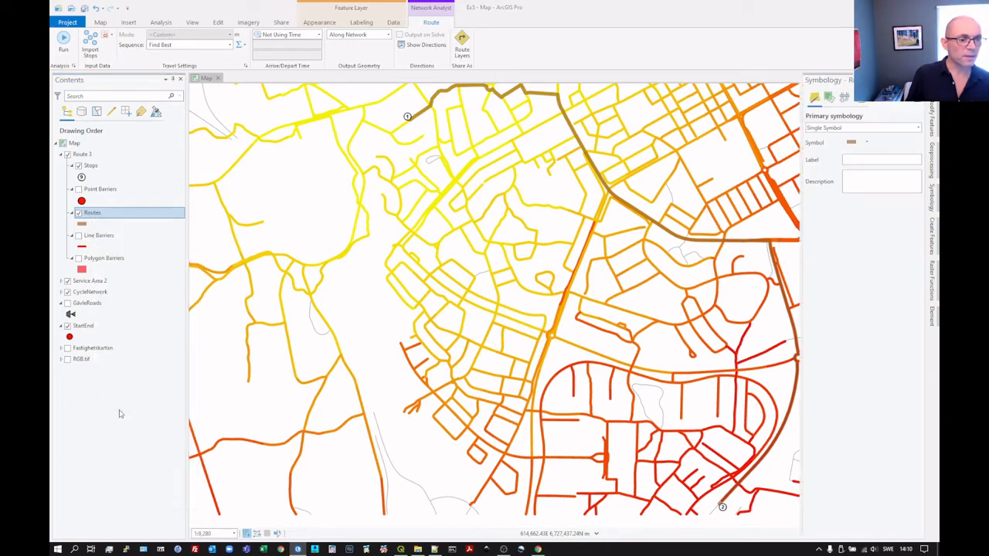
pyautogui.click(933, 193)
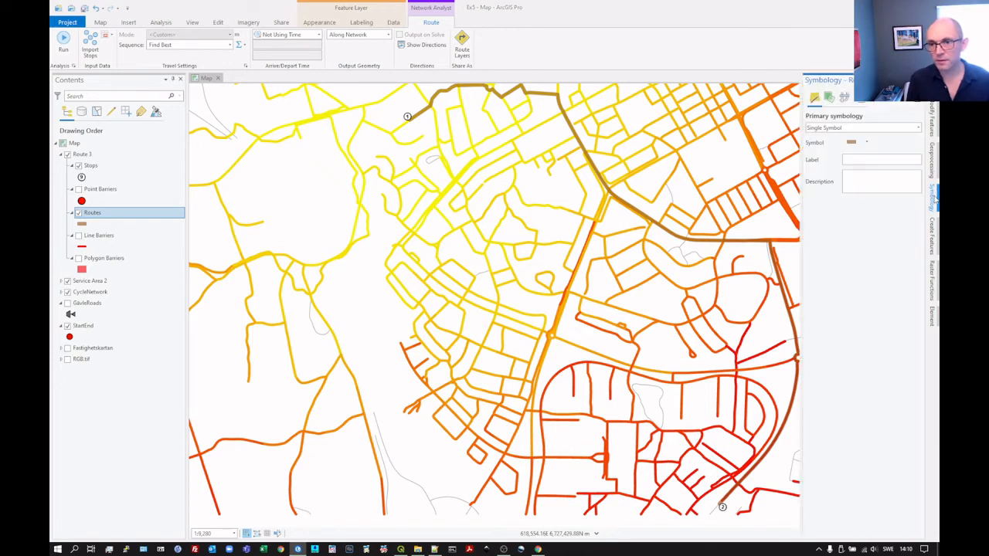
pyautogui.click(852, 144)
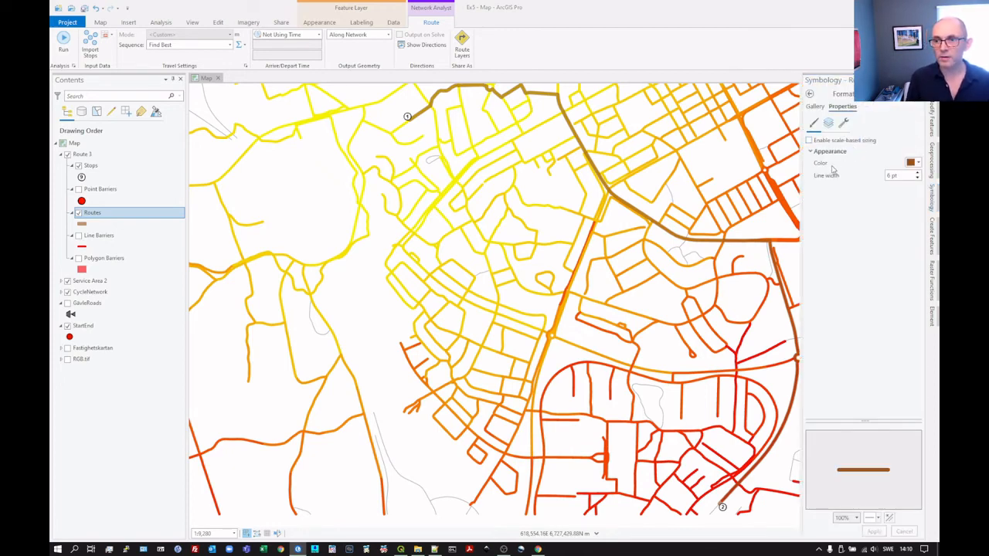
pyautogui.click(844, 123)
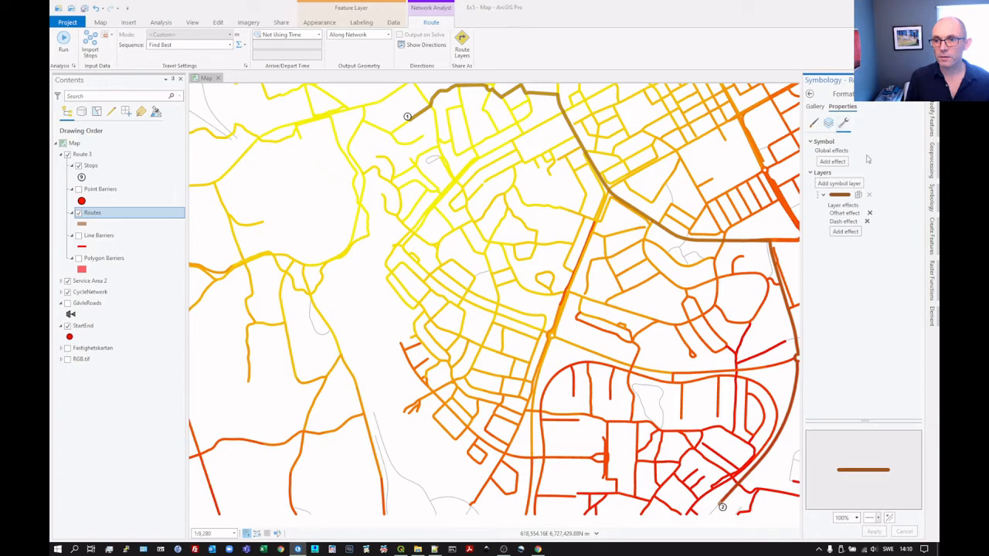
pyautogui.click(838, 183)
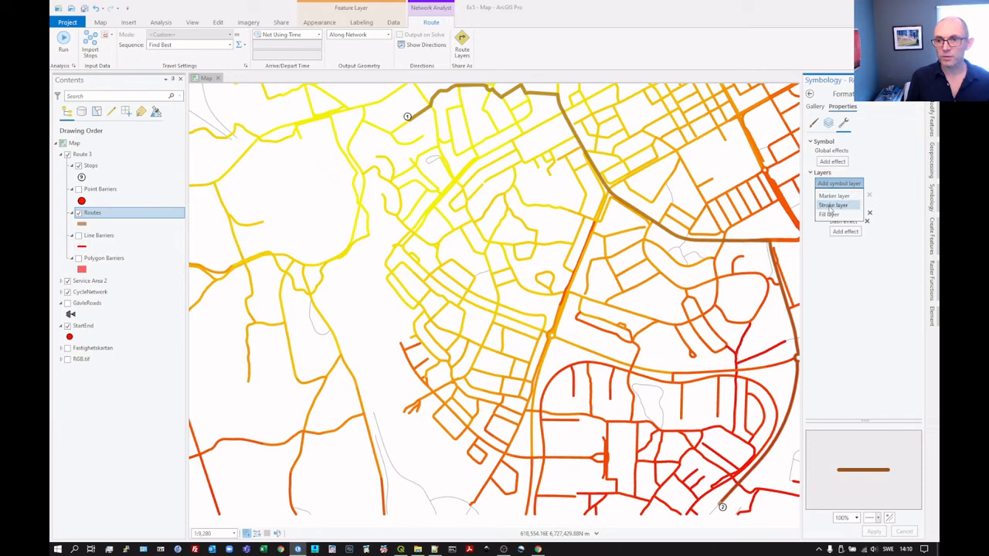
pyautogui.click(832, 205)
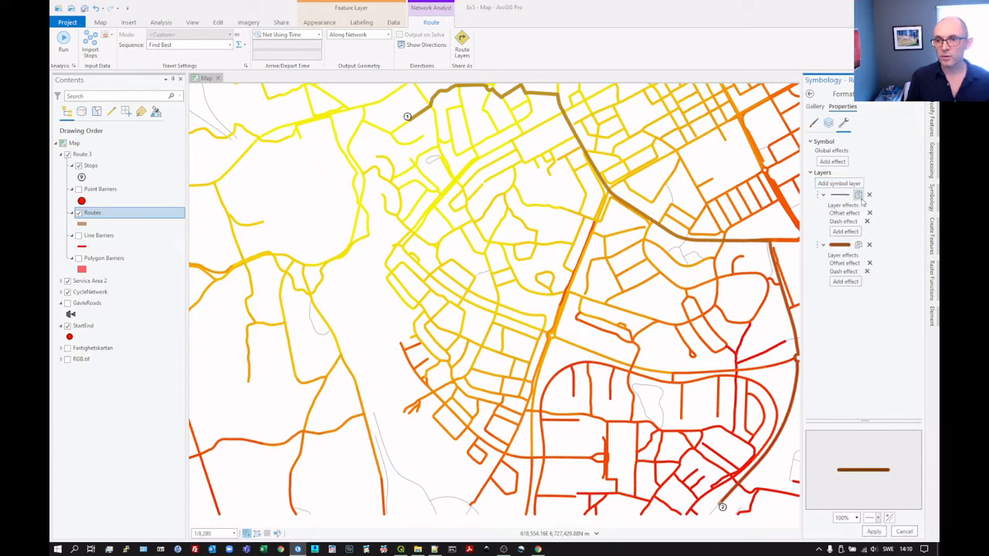
pyautogui.click(841, 184)
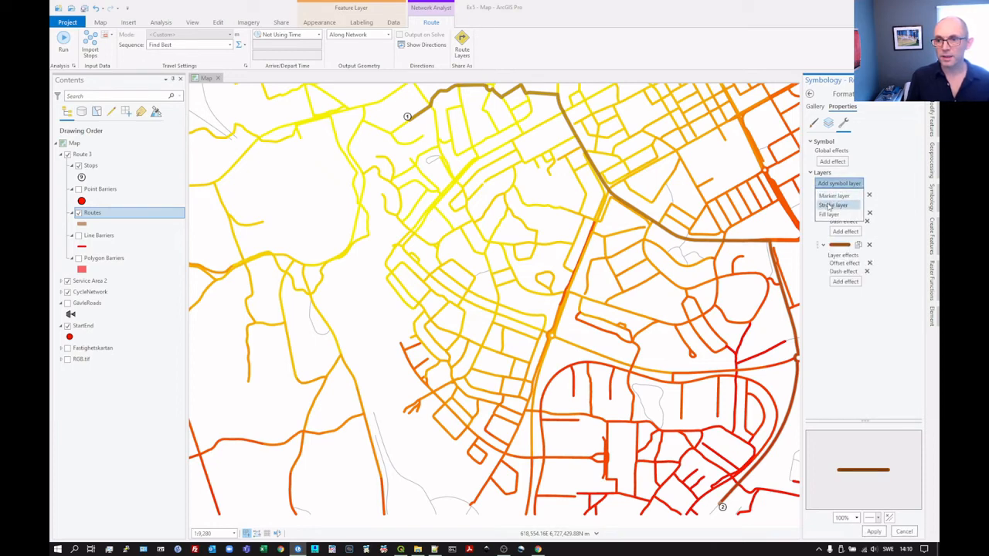
pyautogui.click(833, 207)
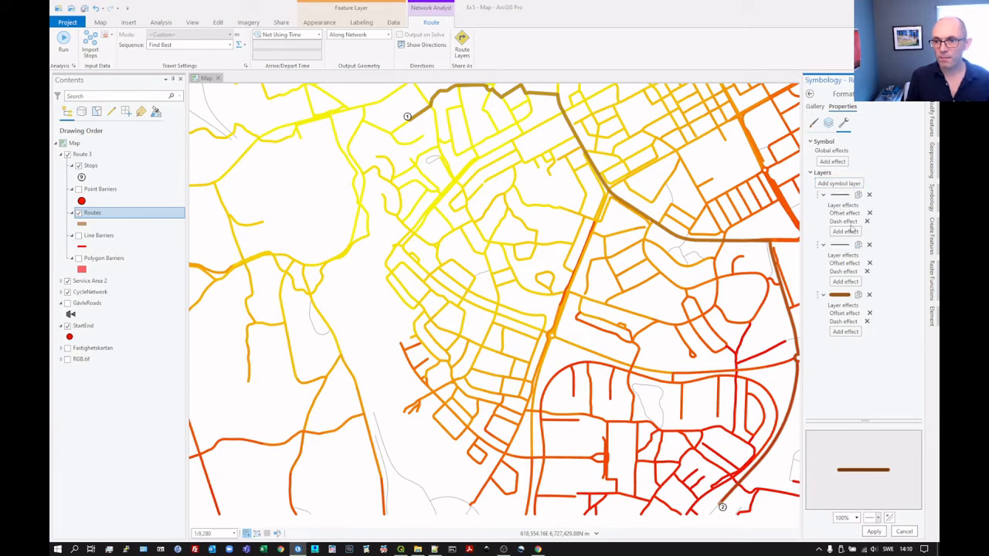
# Offset the two thin black strokes of the Routes symbol in opposite directions from the line
pyautogui.click(840, 197)
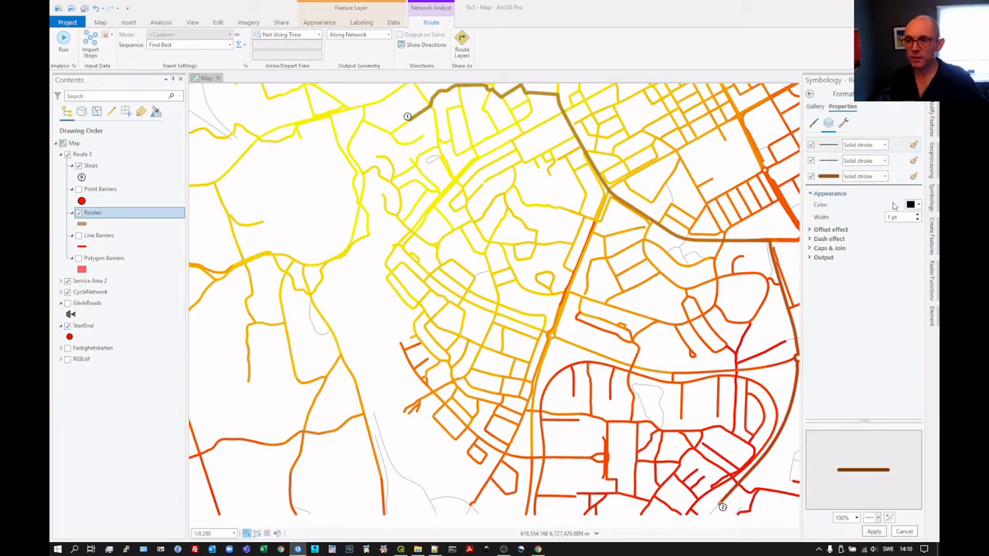
pyautogui.click(894, 146)
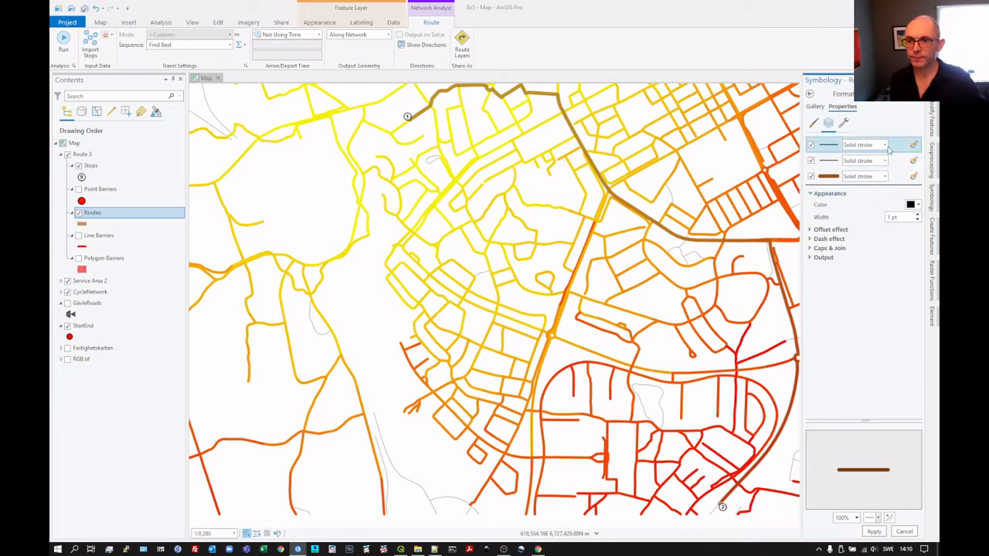
pyautogui.click(812, 230)
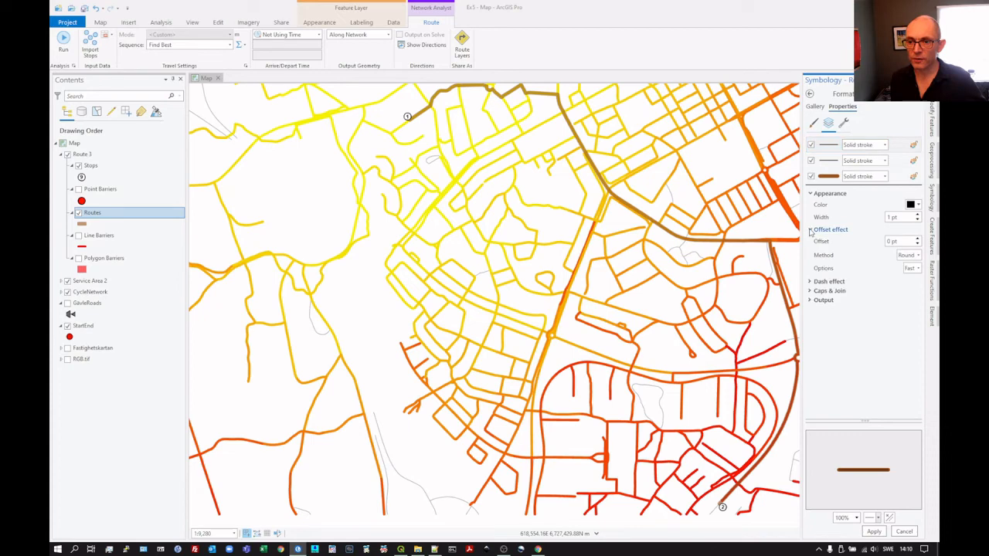
pyautogui.click(918, 239)
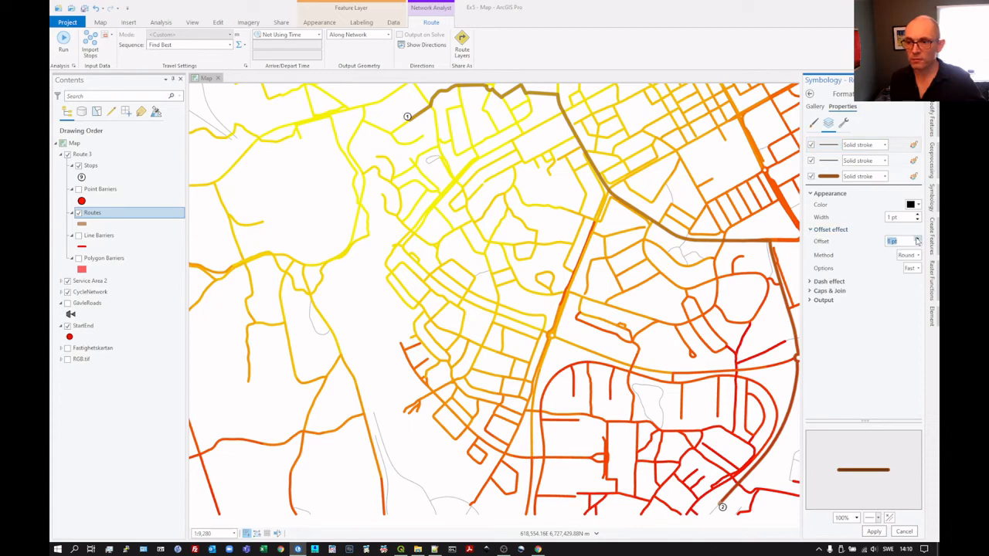
pyautogui.click(827, 165)
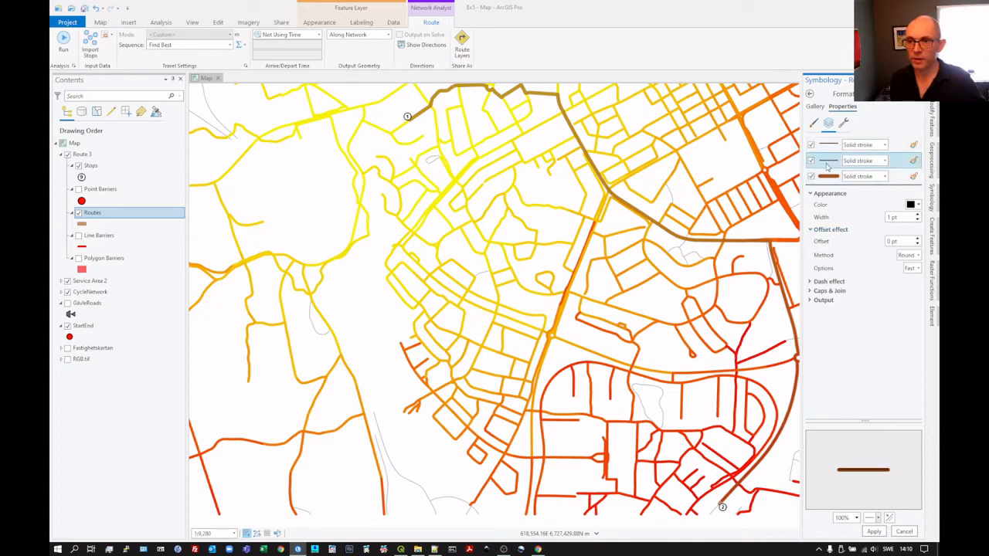
pyautogui.click(918, 244)
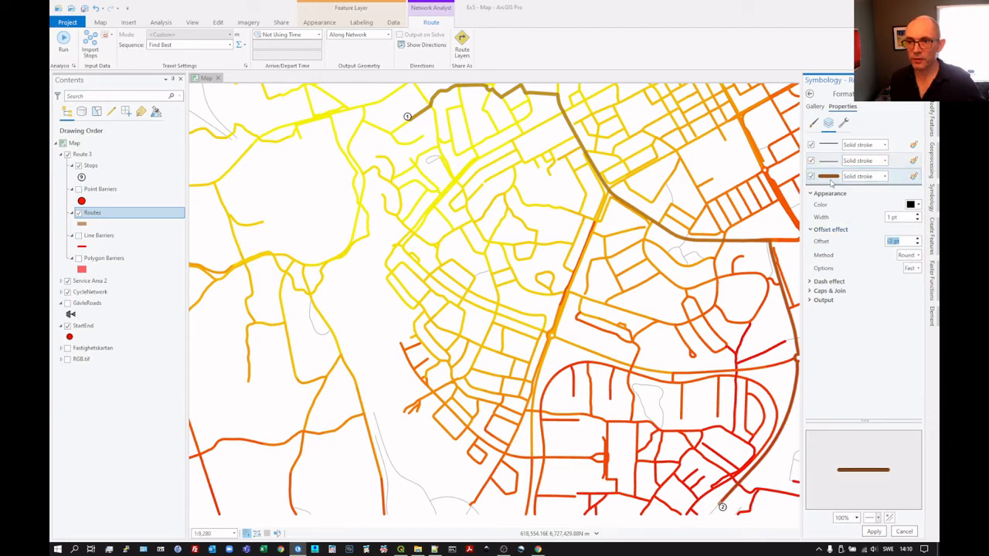
# Turn off the thick brown stroke of the Routes symbol, apply the change and leave the symbol settings
pyautogui.click(832, 179)
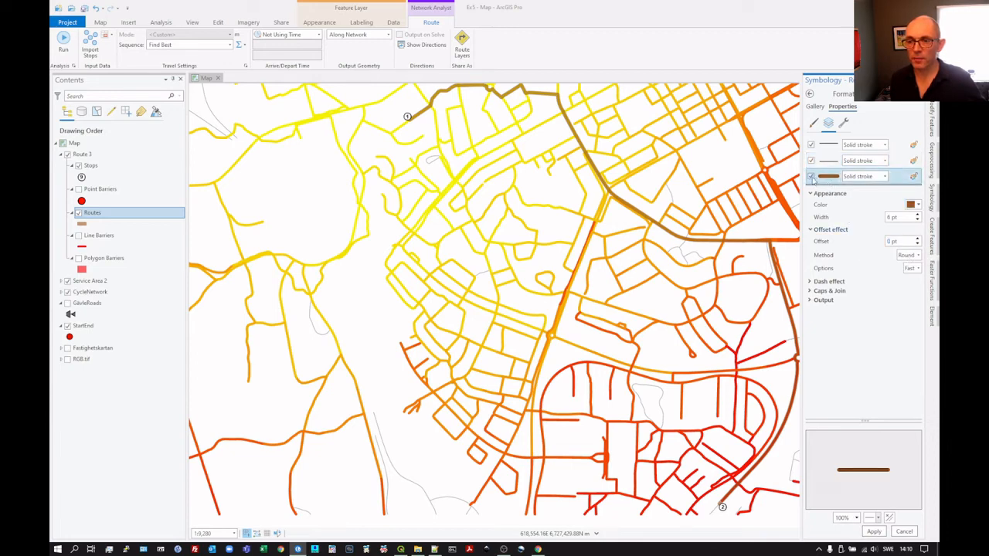
pyautogui.click(811, 177)
pyautogui.click(876, 531)
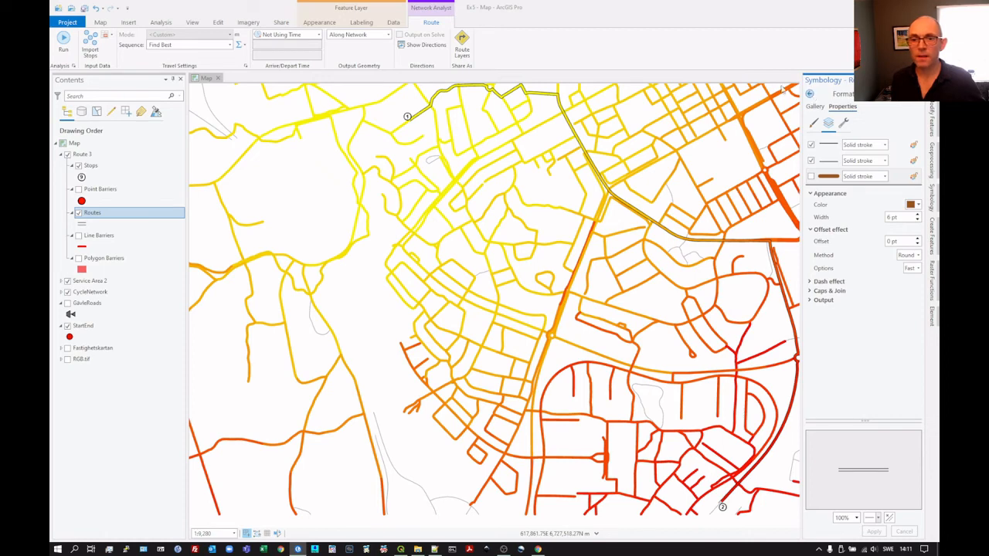
pyautogui.click(810, 93)
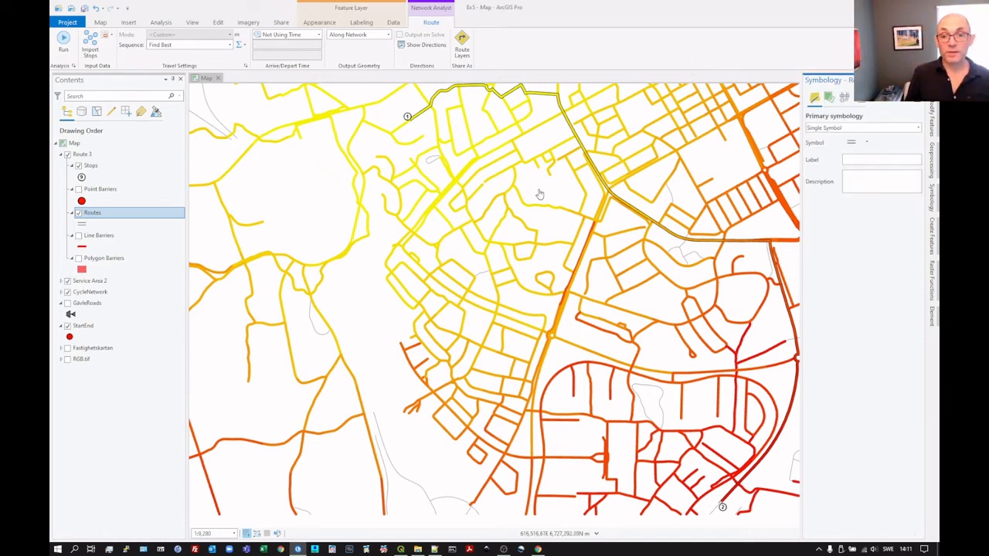
pyautogui.moveTo(541, 197); pyautogui.dragTo(482, 204)
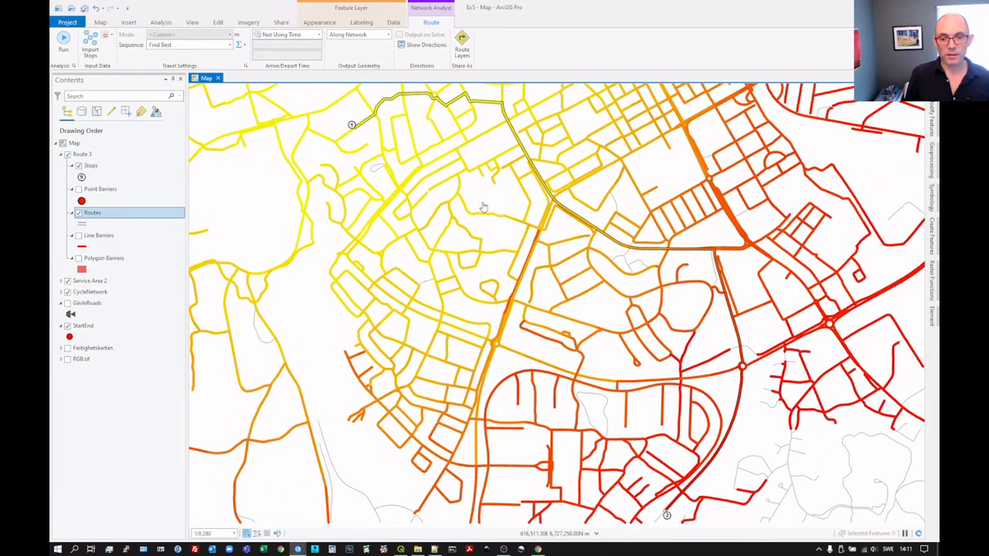